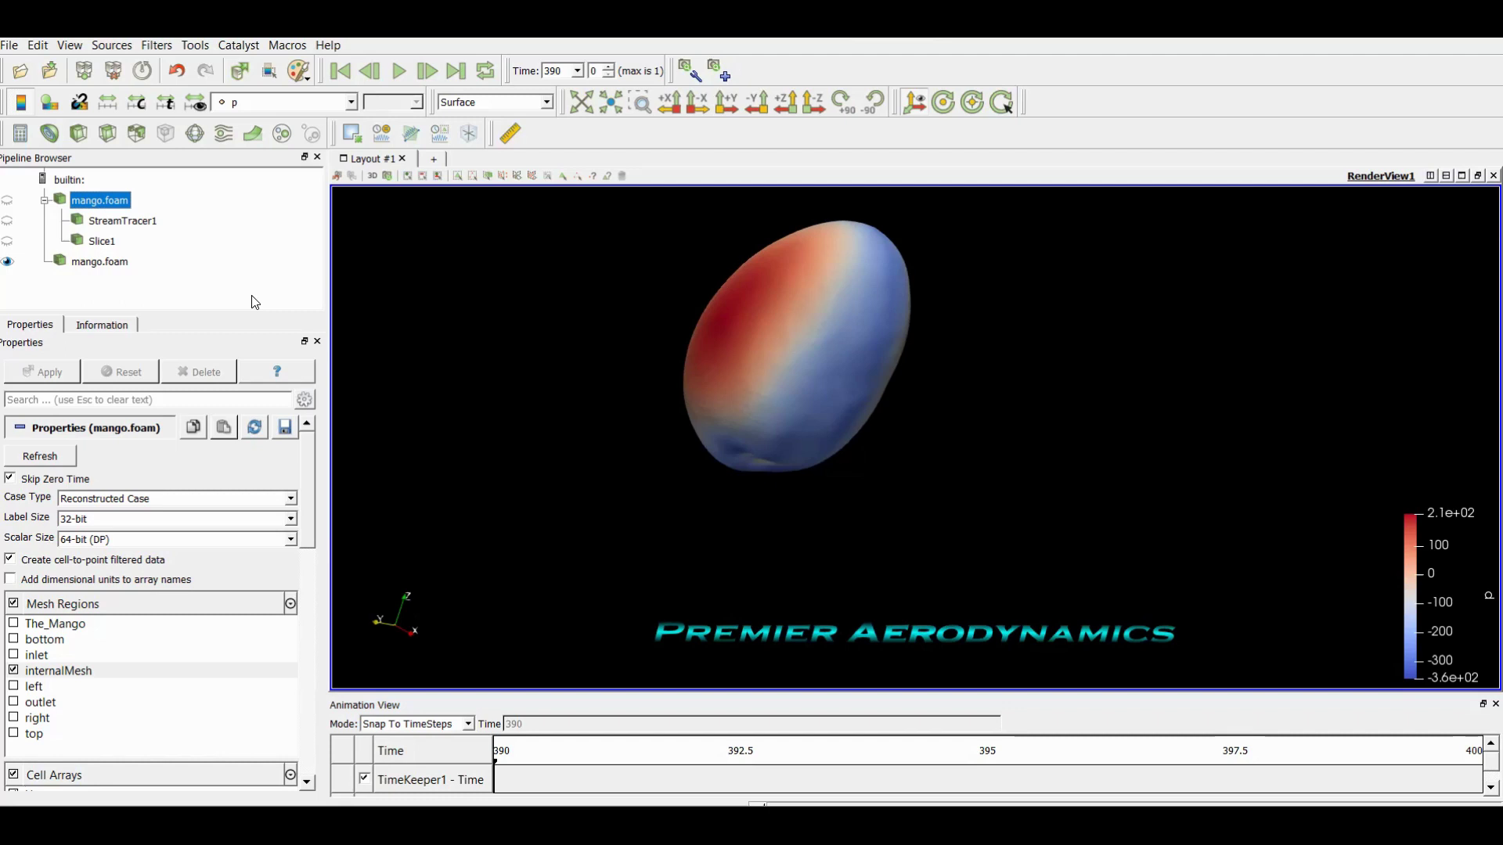
Toggle visibility of the mango surface and the mango.foam domain walls to inspect them.
left_click(102, 262)
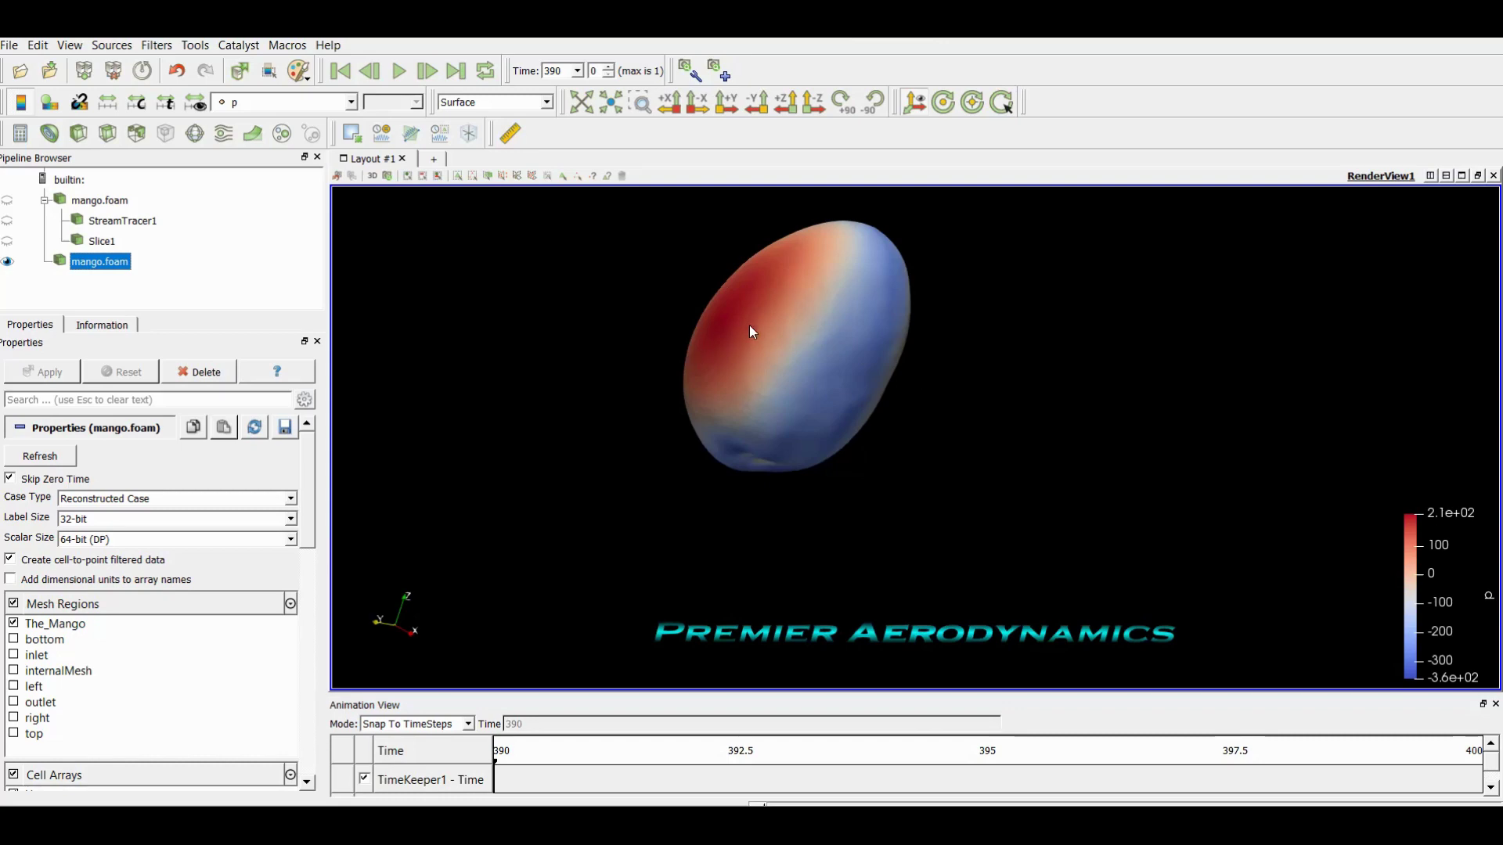
left_click(9, 261)
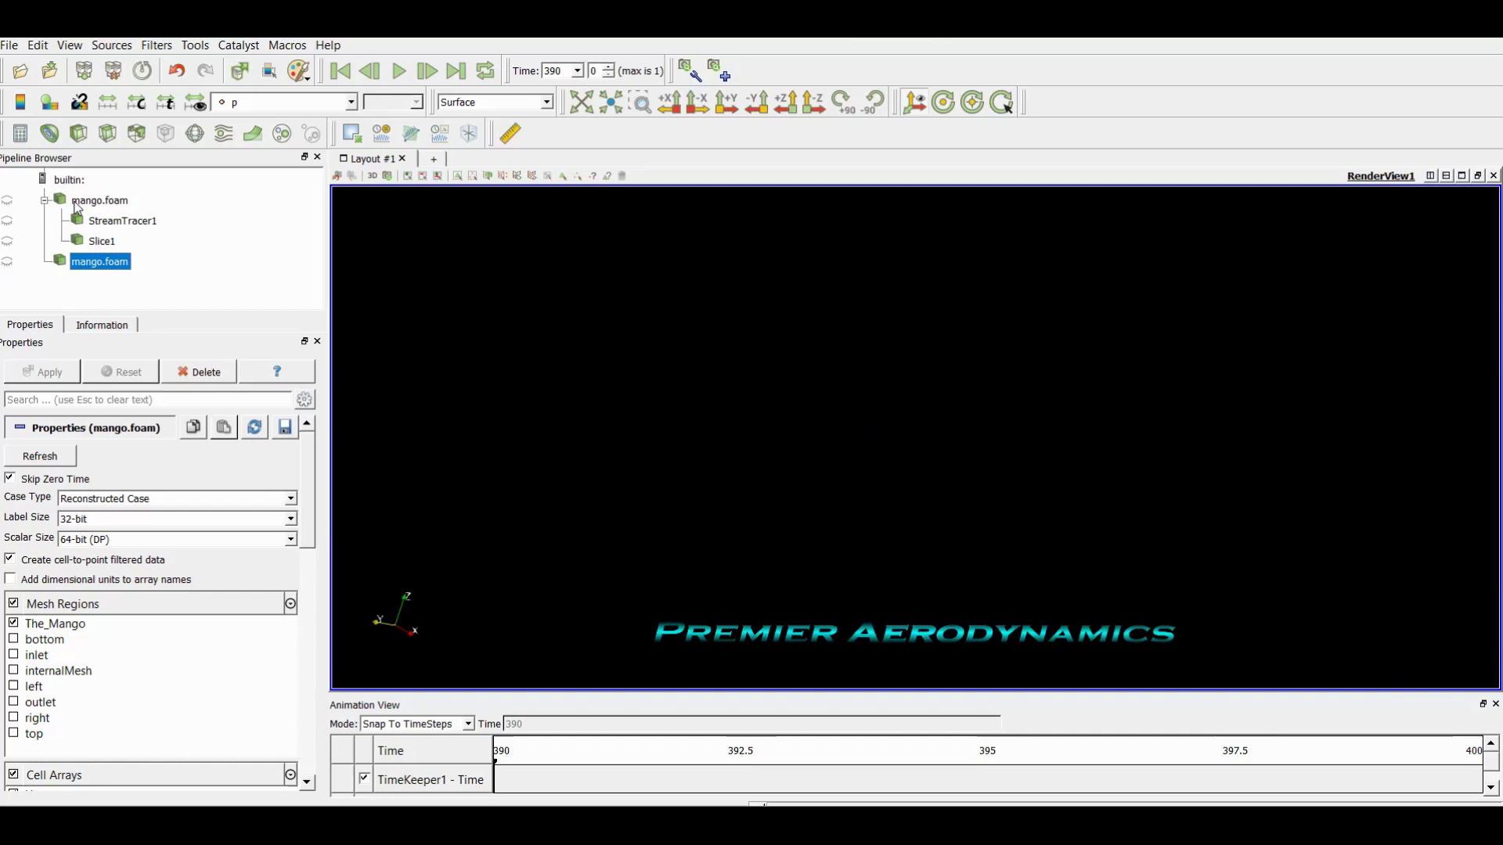
left_click(92, 201)
left_click(9, 261)
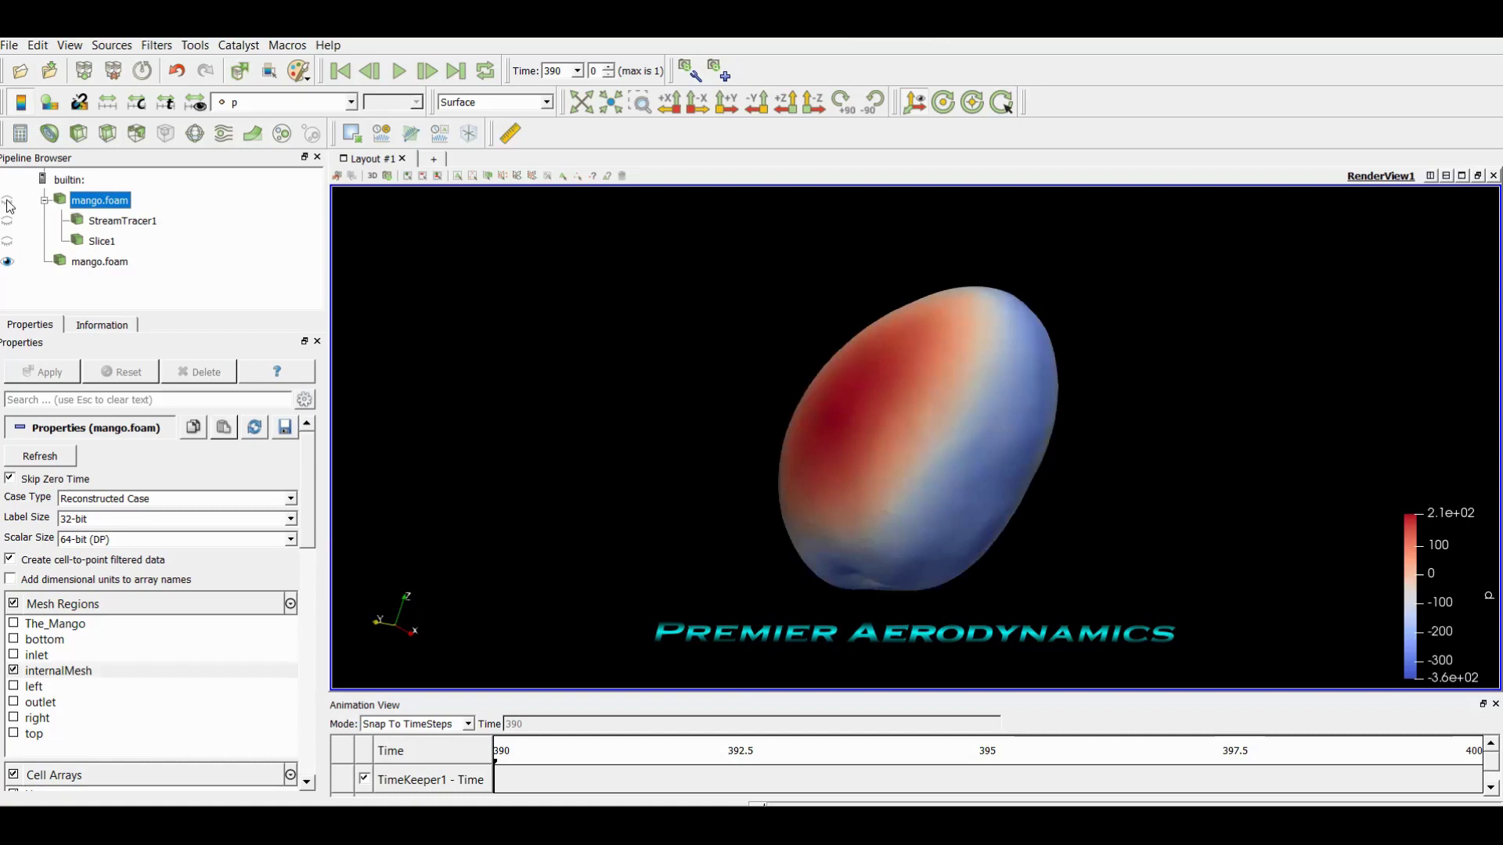
left_click(8, 202)
scroll(891, 352, "down", 5)
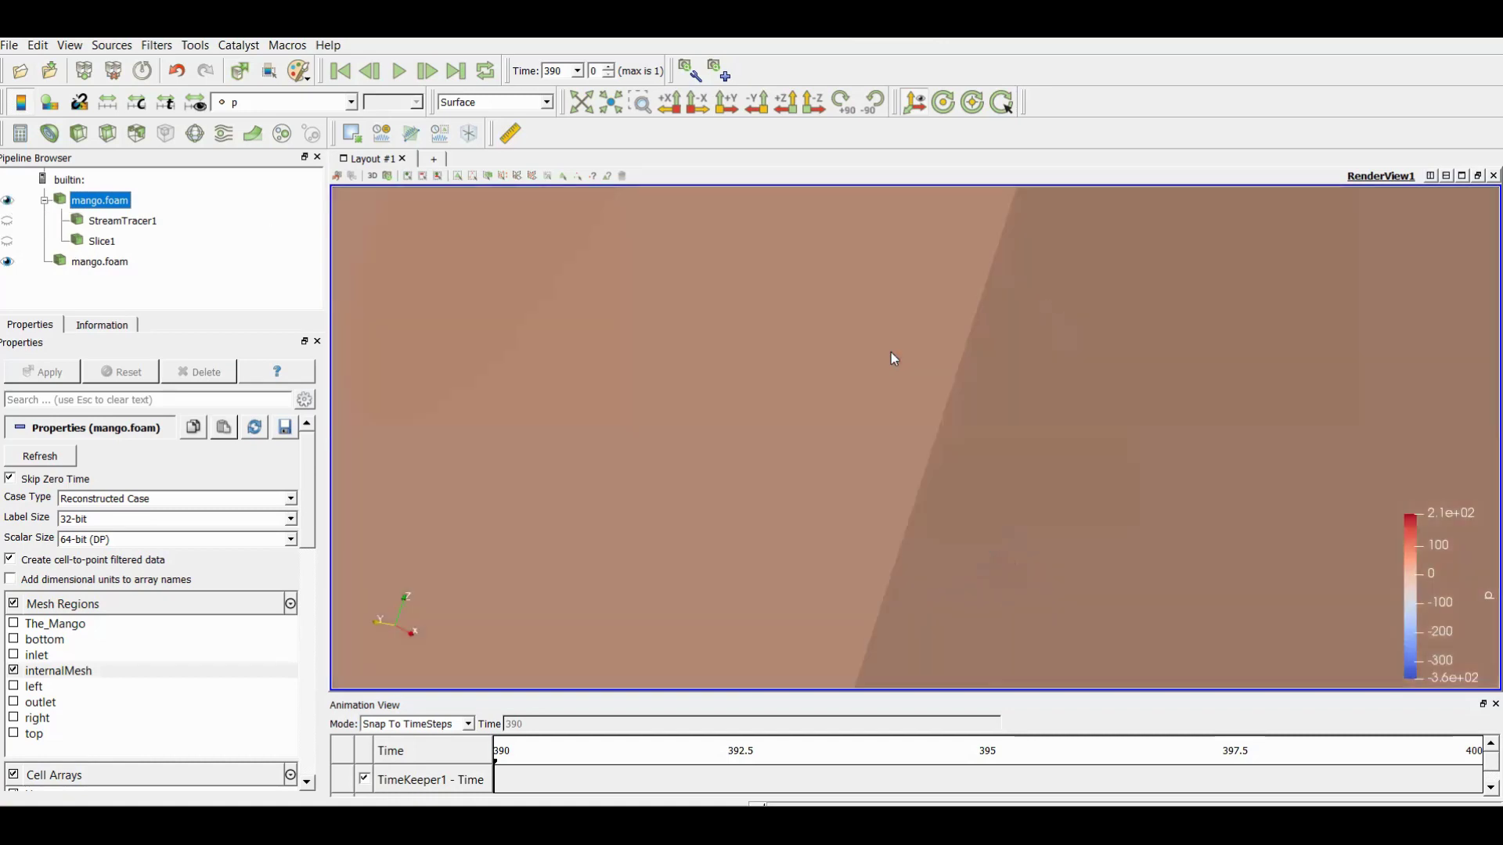
left_click(8, 200)
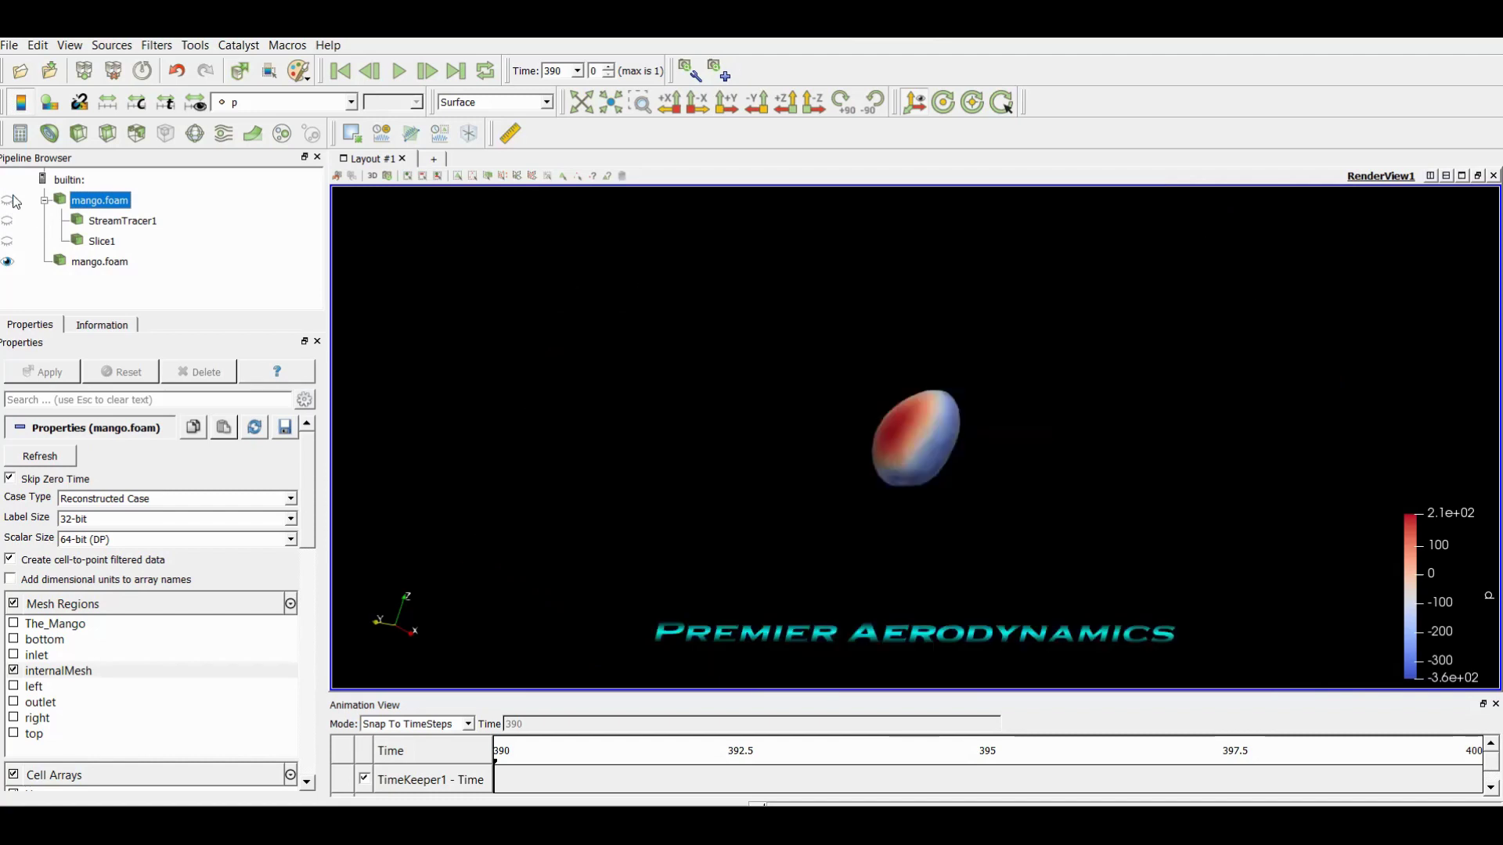
Add a Threshold filter to the mango.foam domain and delete it, twice.
left_click(137, 135)
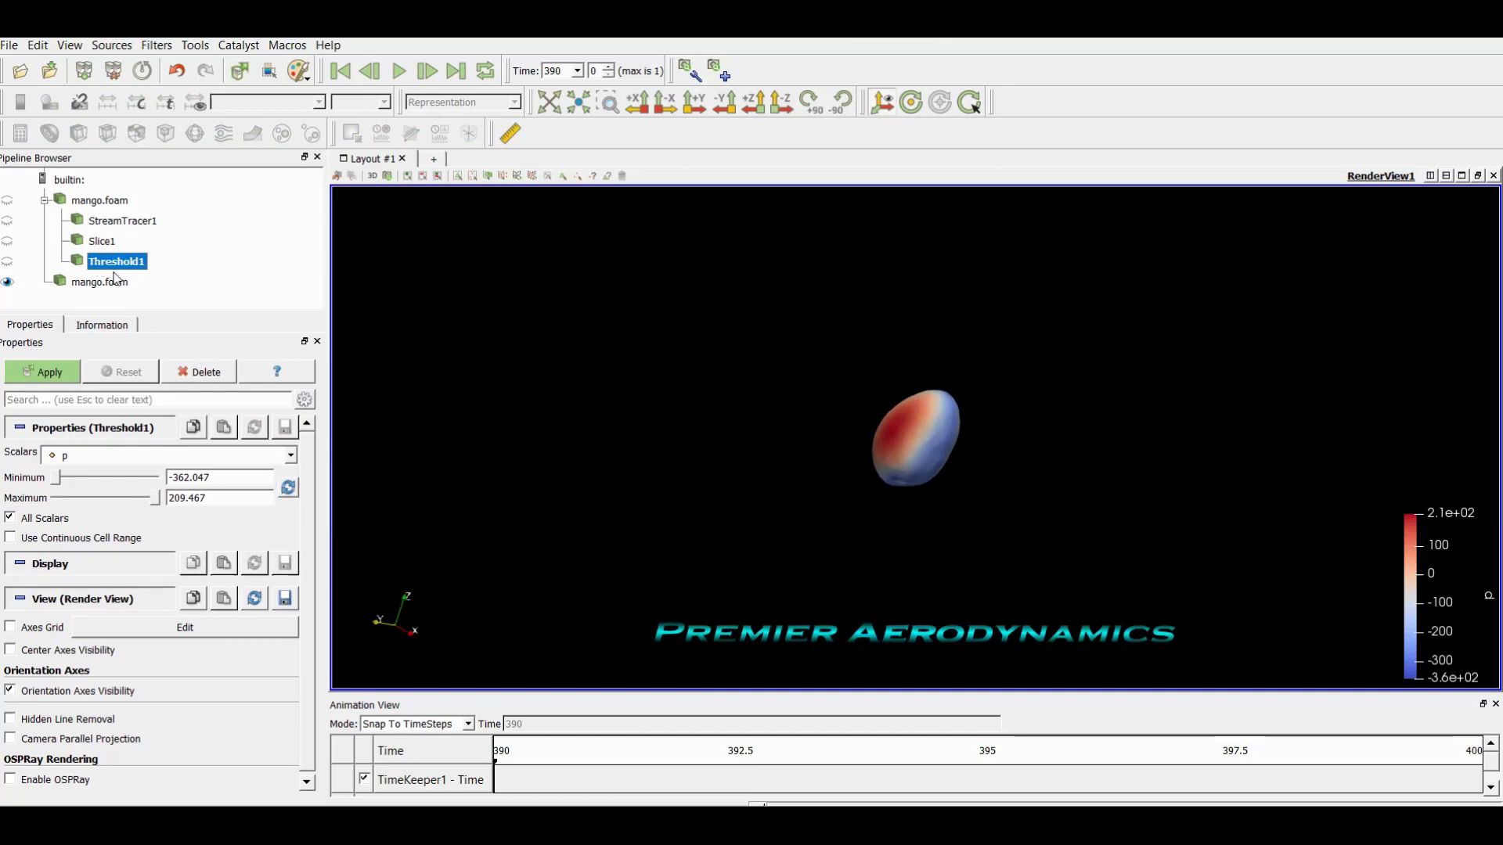
left_click(196, 372)
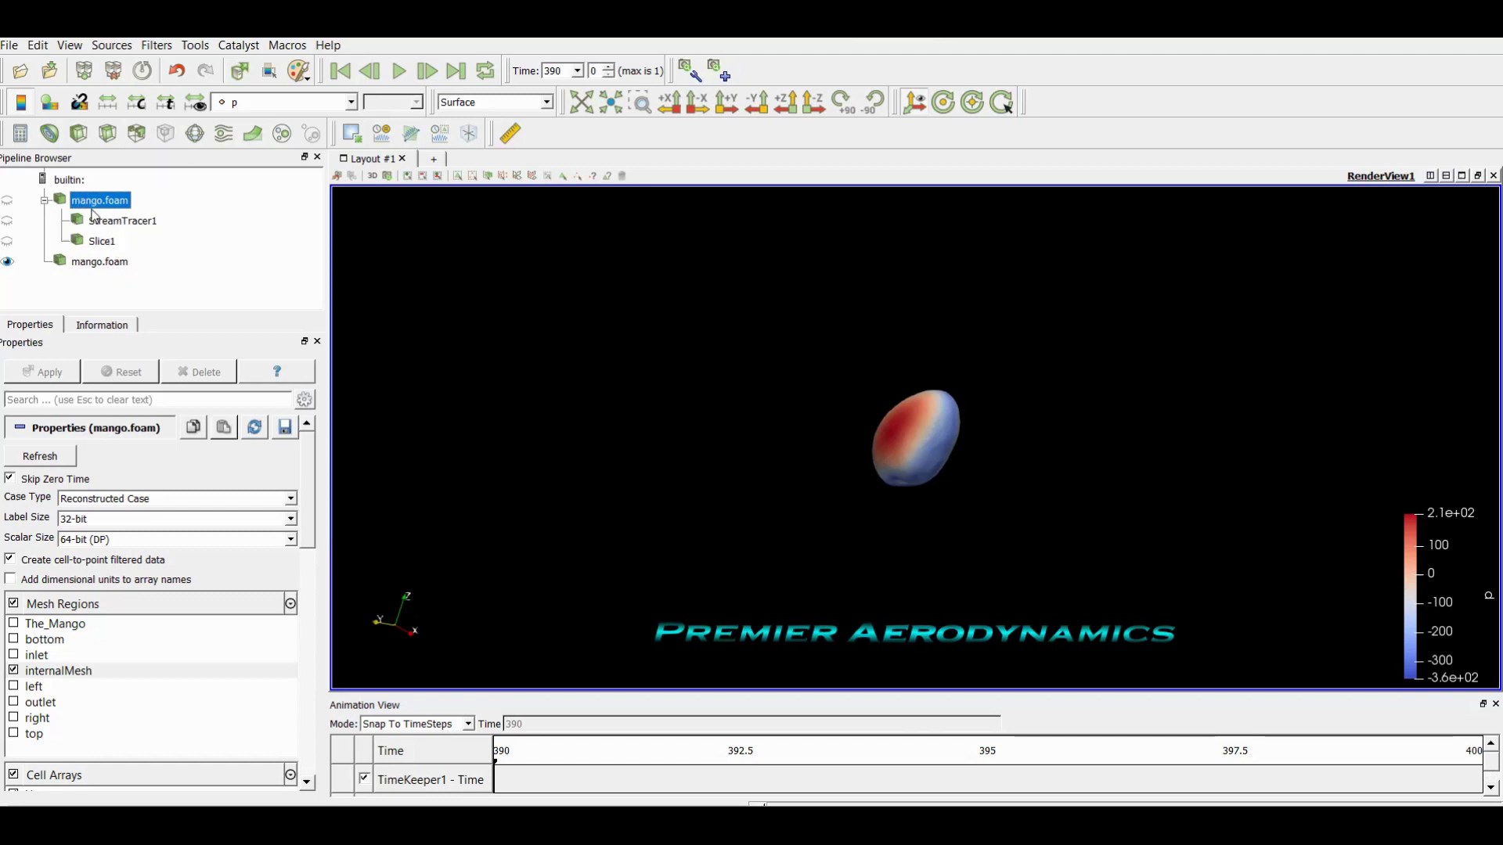
left_click(135, 135)
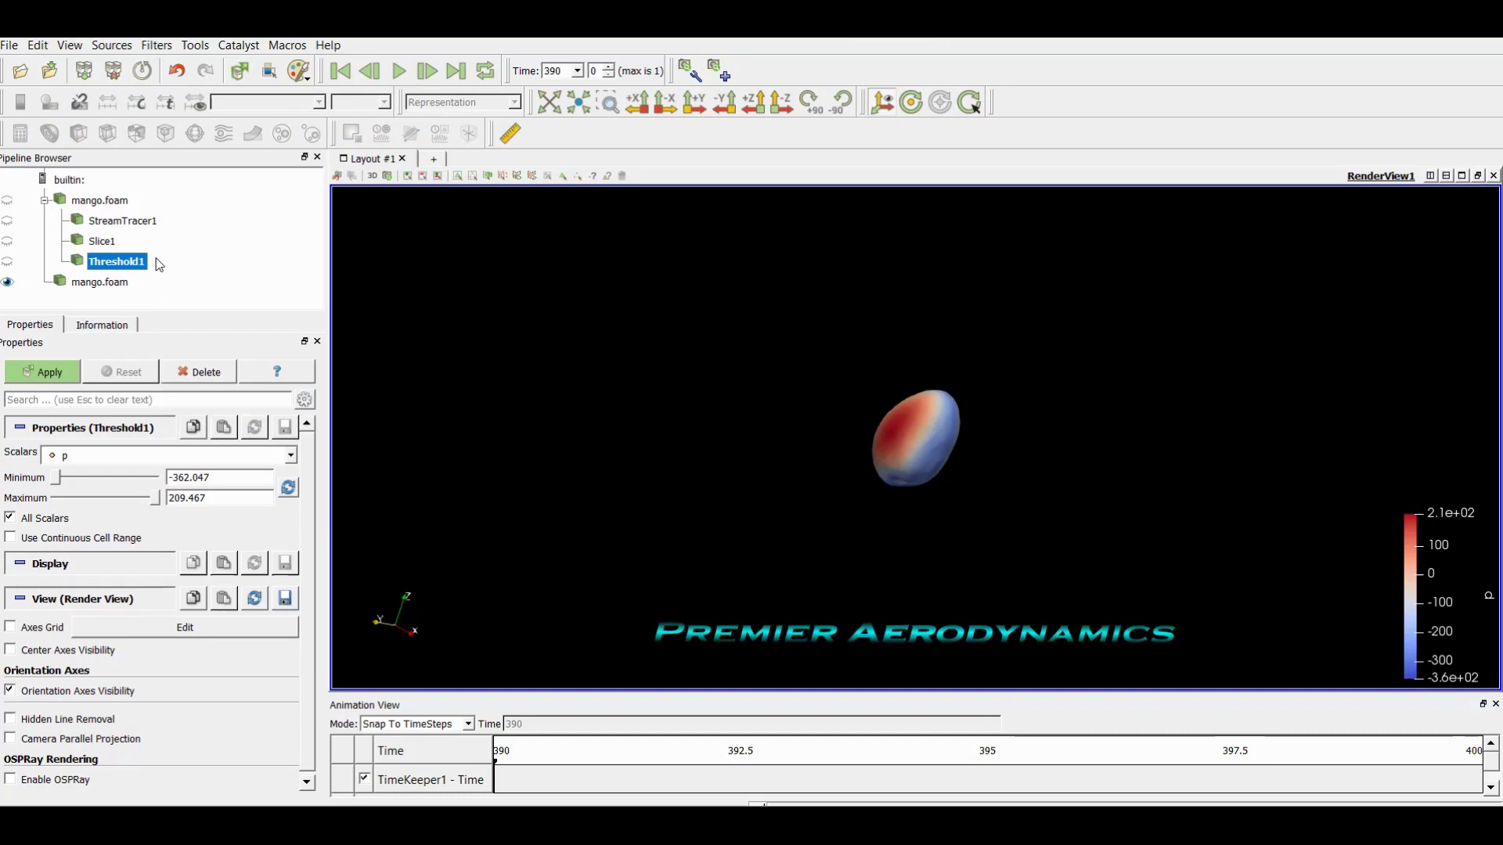
key("Delete")
Try a Threshold under Slice1 and remove it, then add Threshold1 to the top mango.foam domain.
left_click(108, 241)
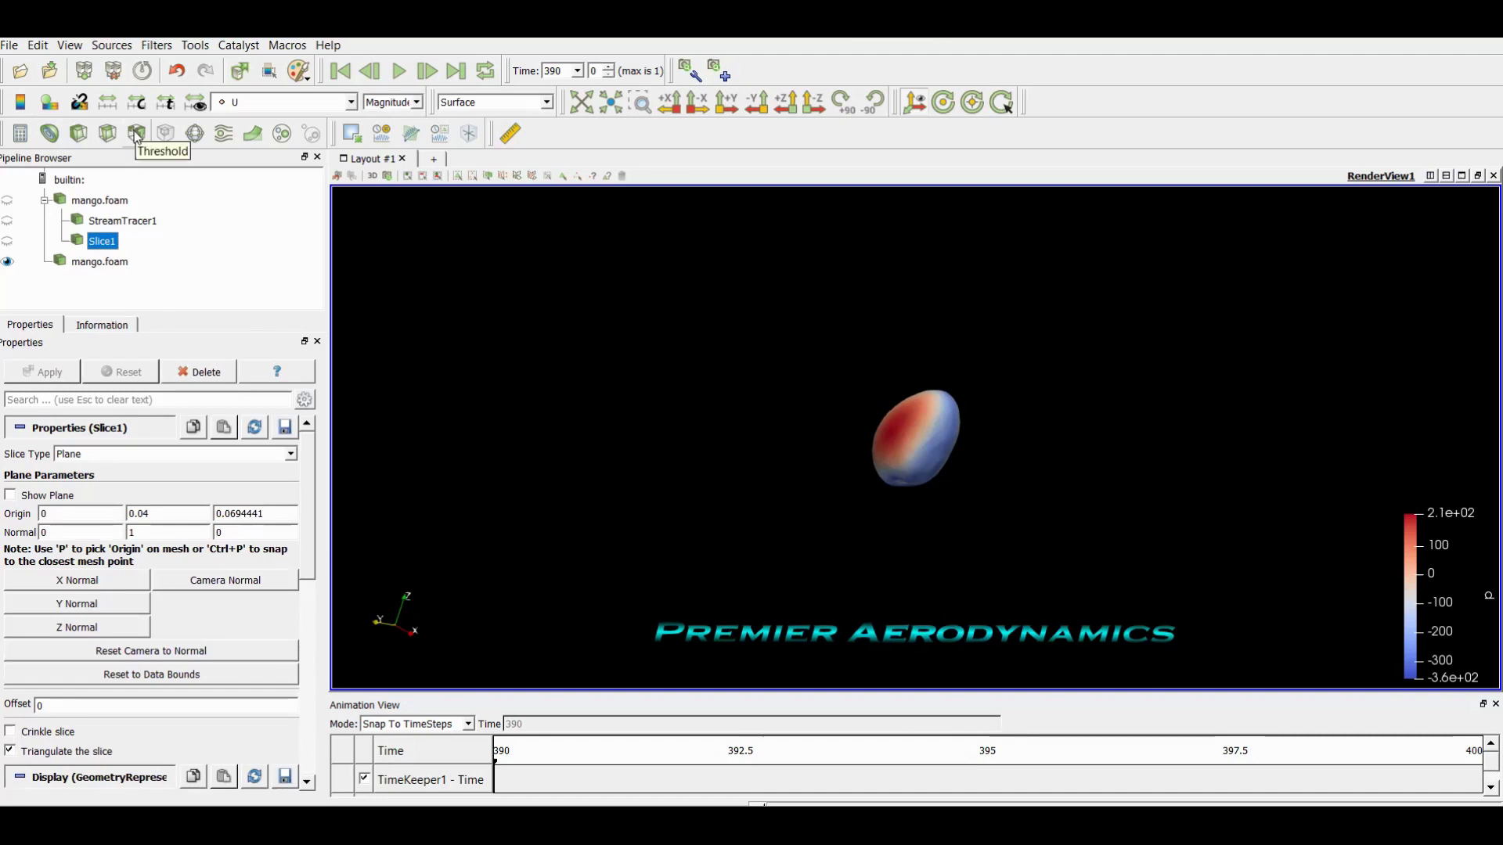
left_click(135, 132)
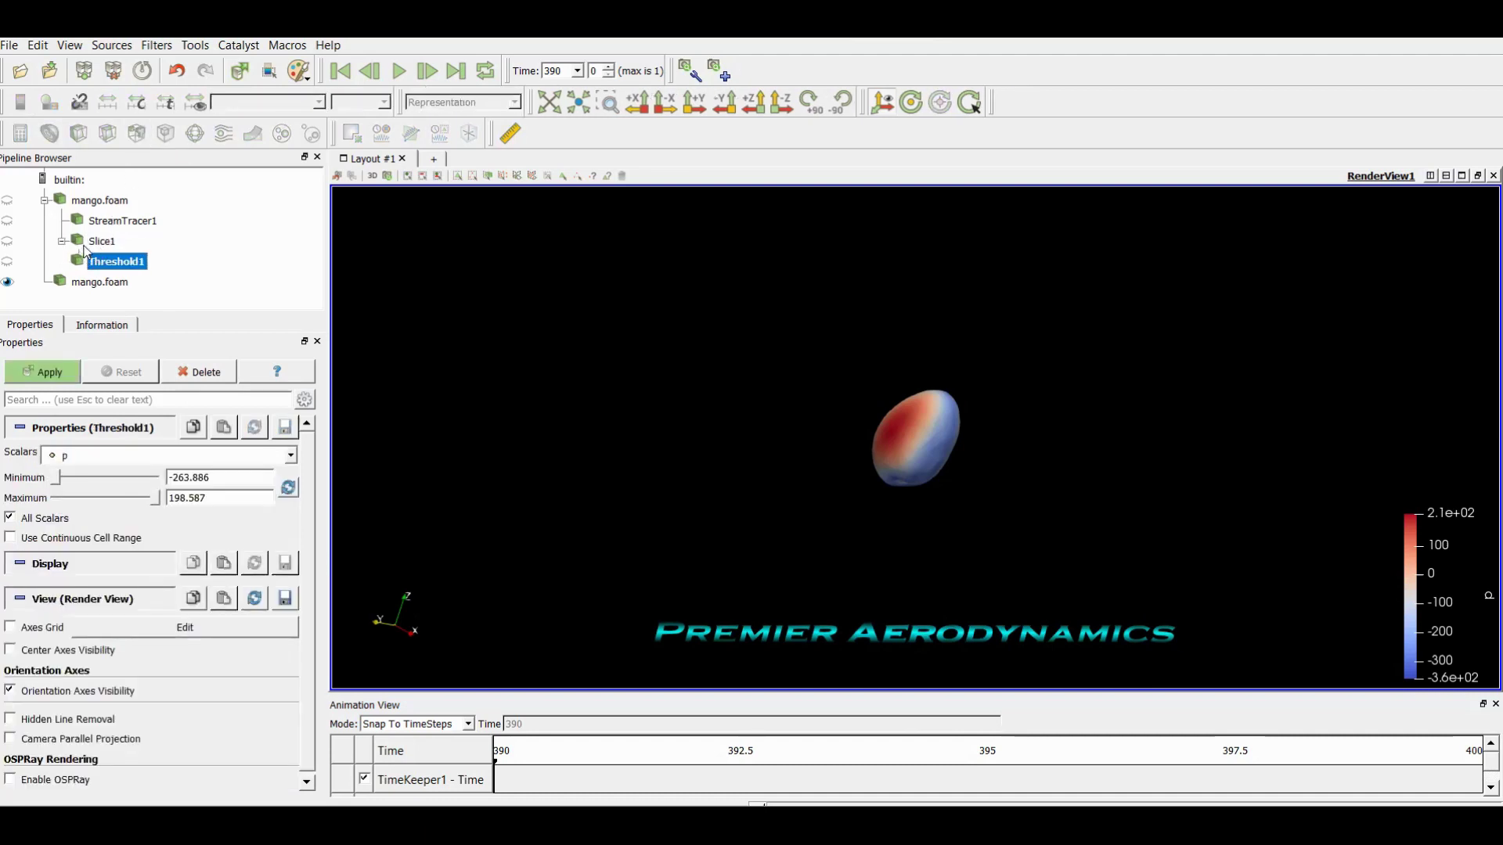
left_click(198, 372)
left_click(99, 201)
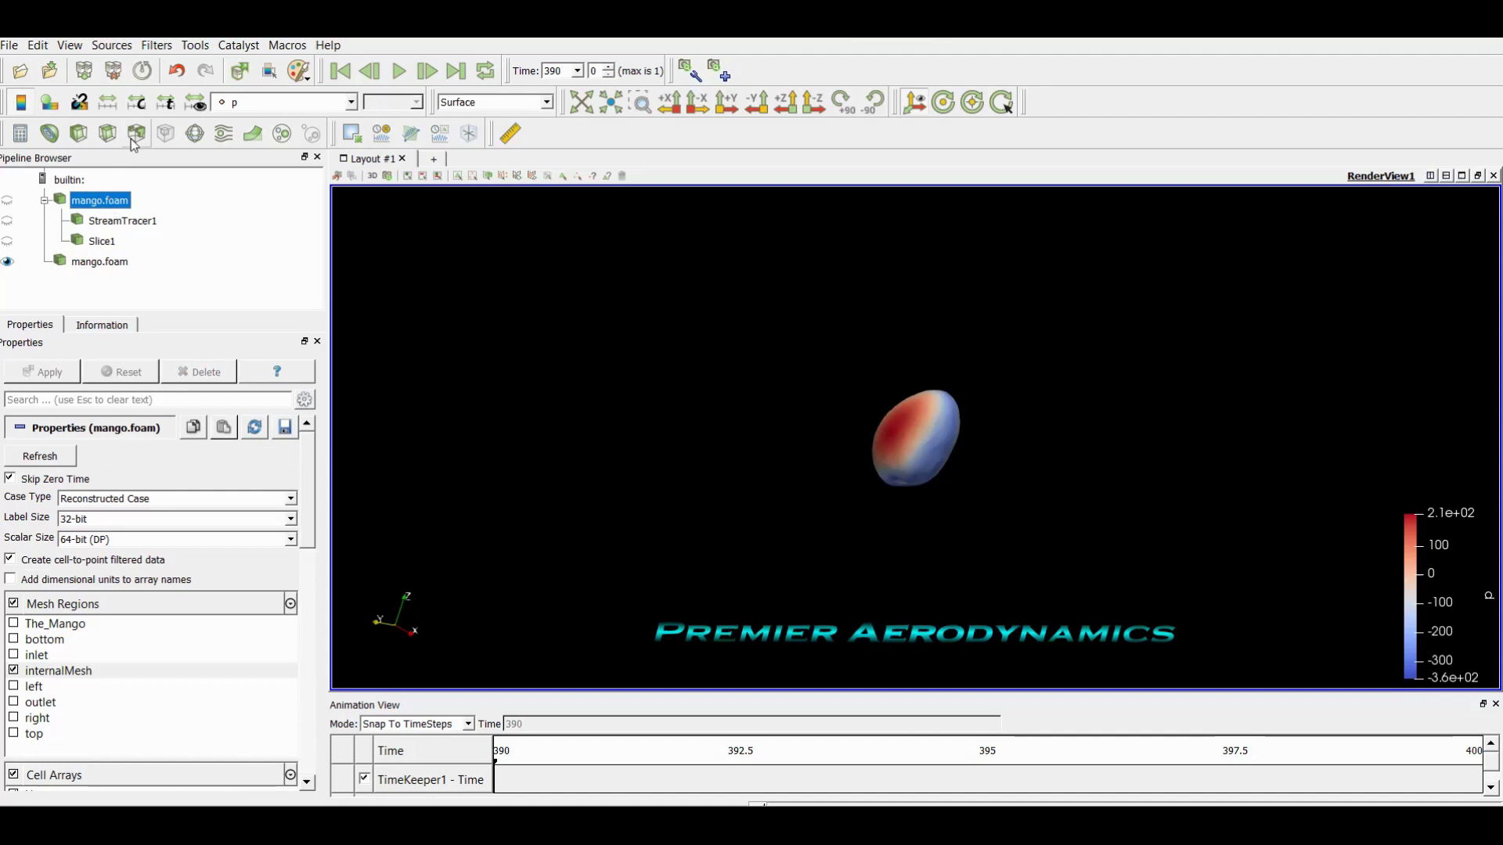
left_click(131, 136)
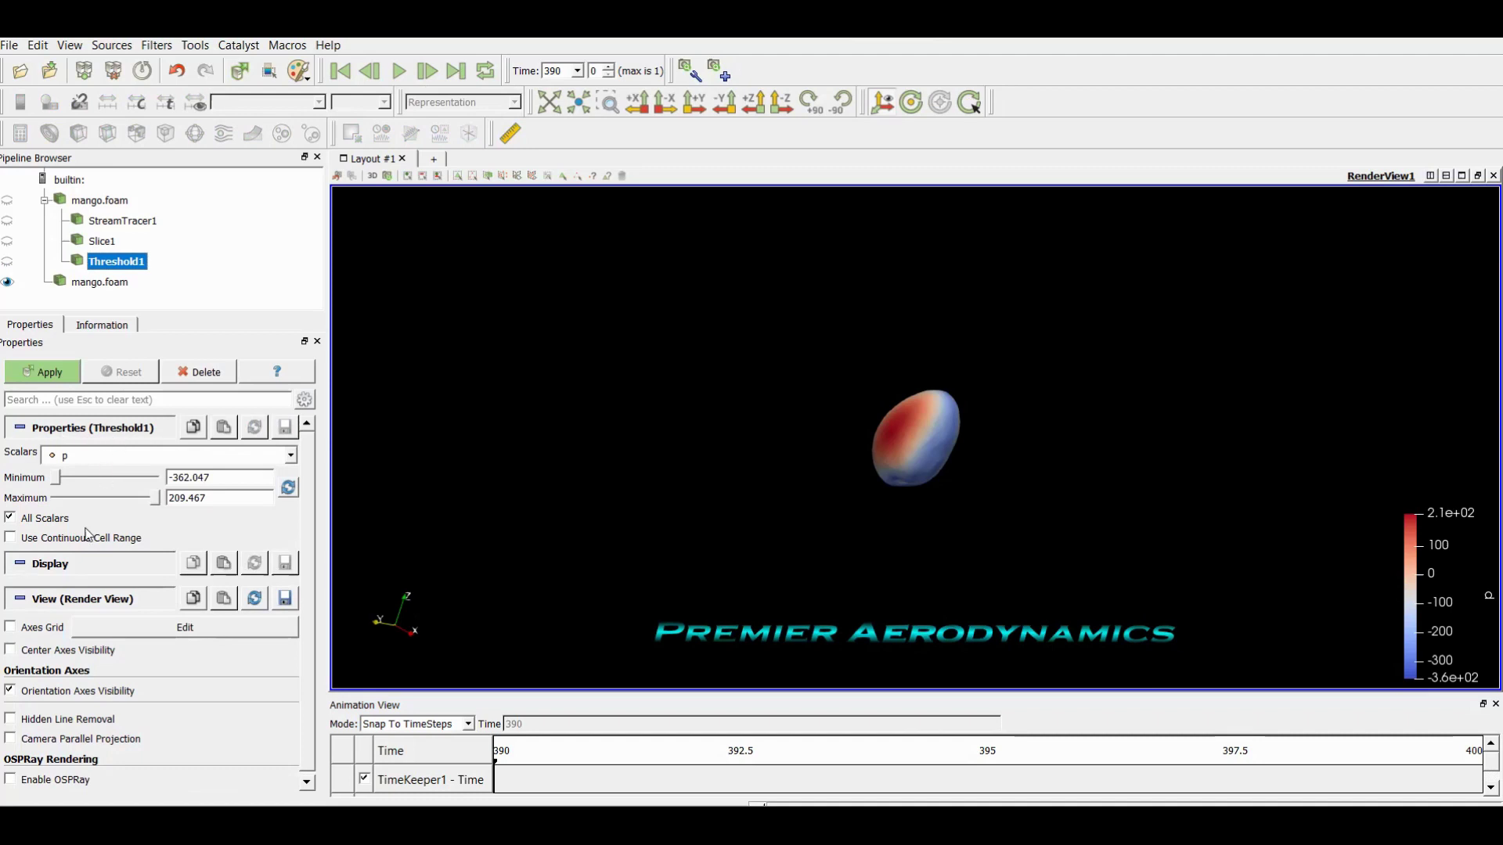
Keep pressure p as the threshold array and change the Maximum from 209.467 to -230.
left_click(85, 457)
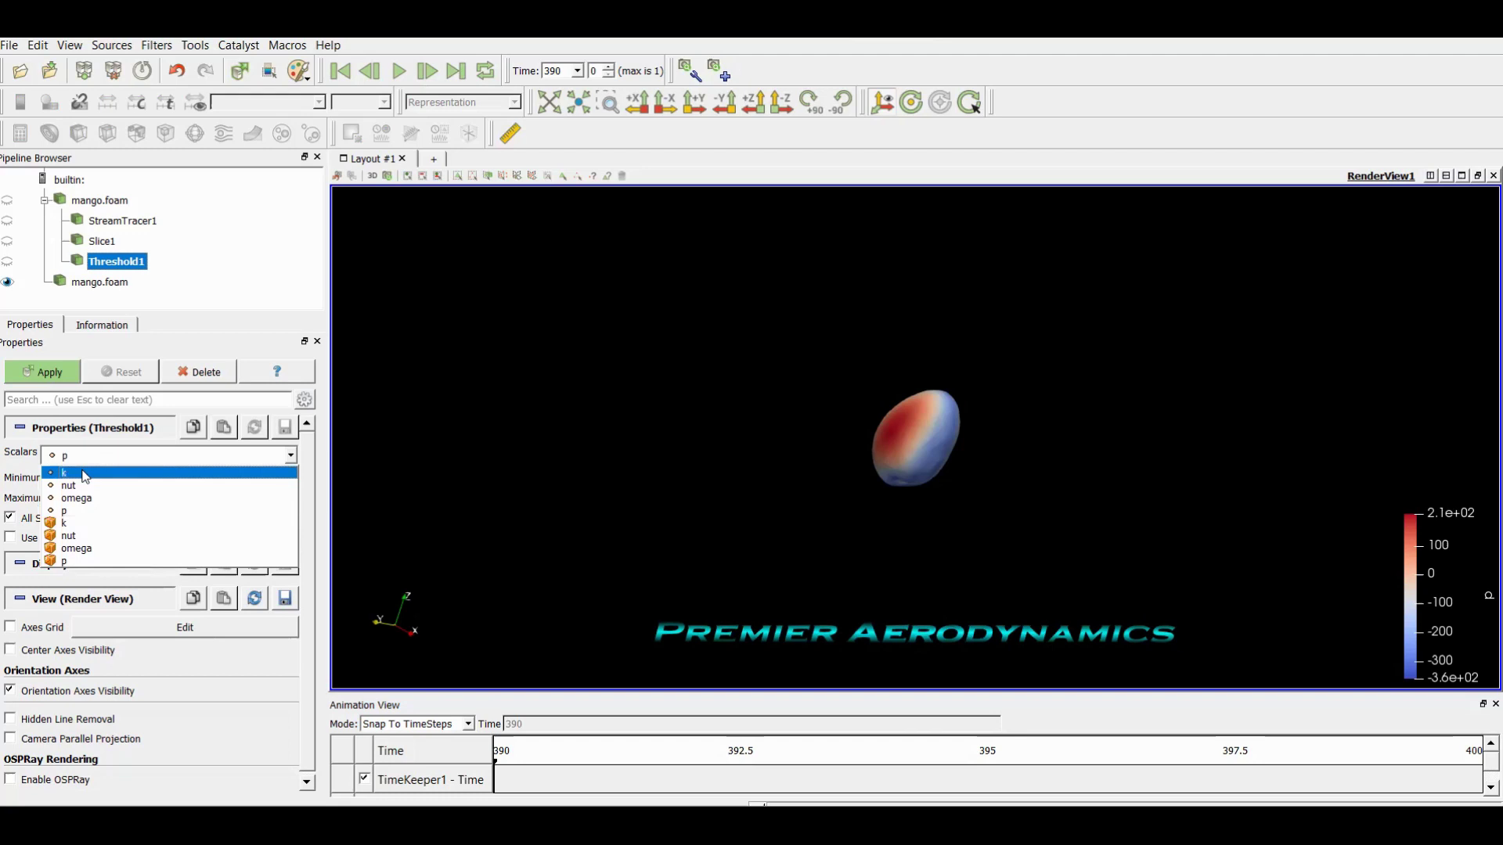
left_click(104, 460)
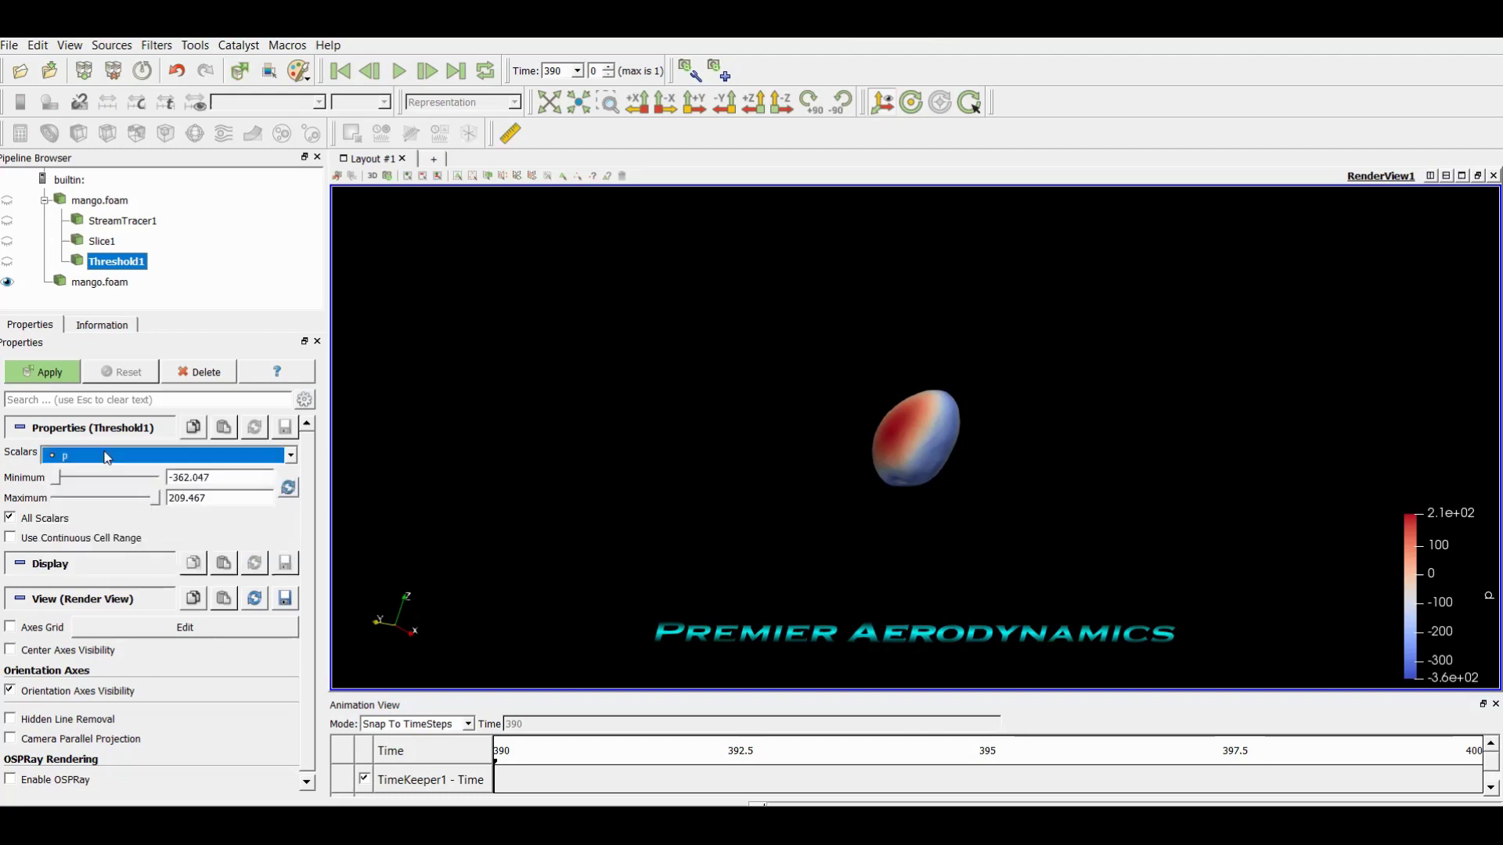
left_click(234, 497)
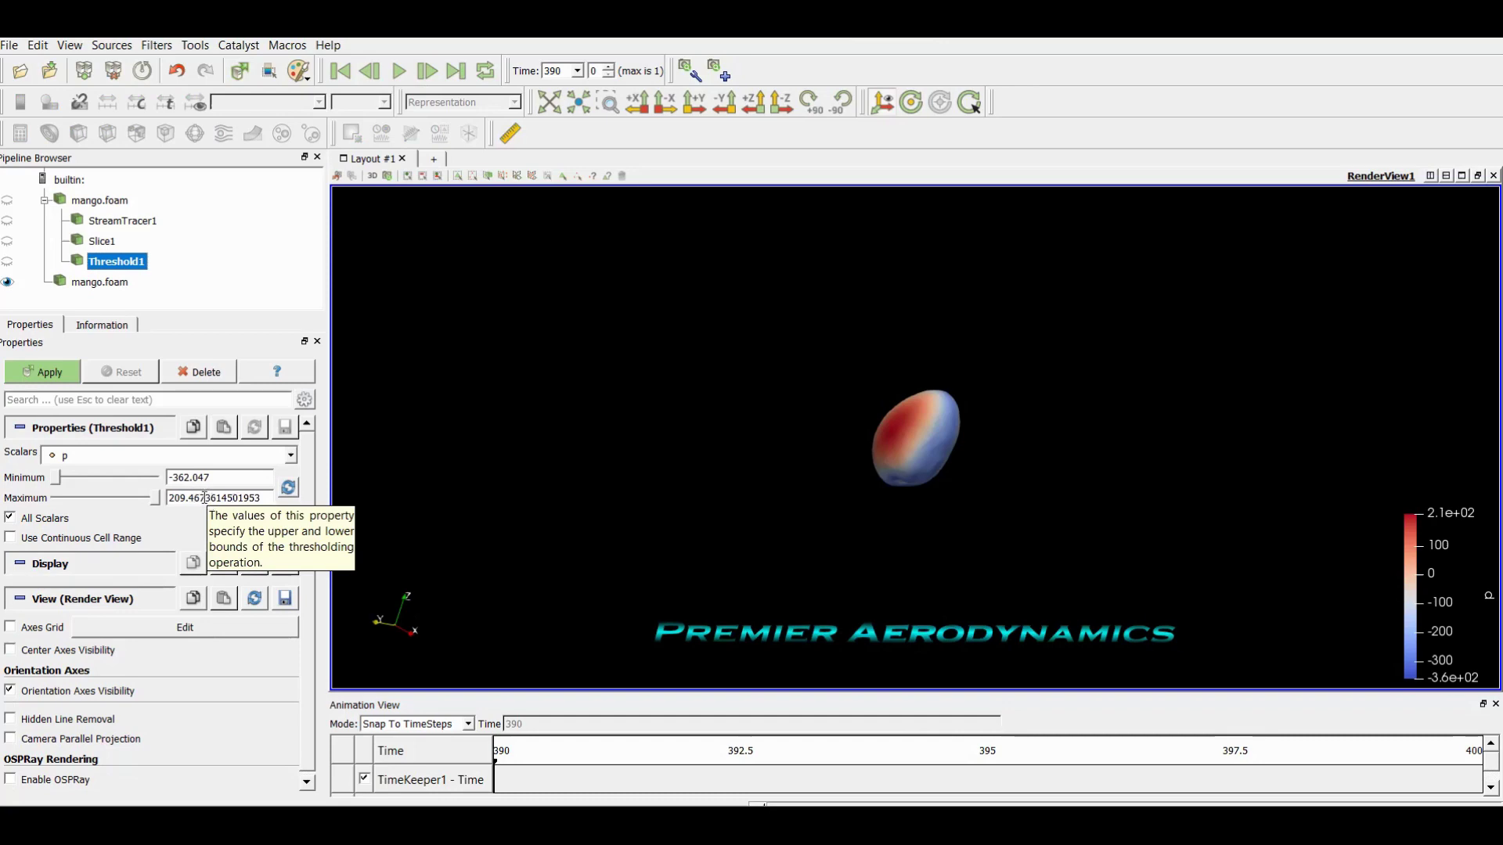
double_click(204, 498)
type("-230")
left_click(33, 382)
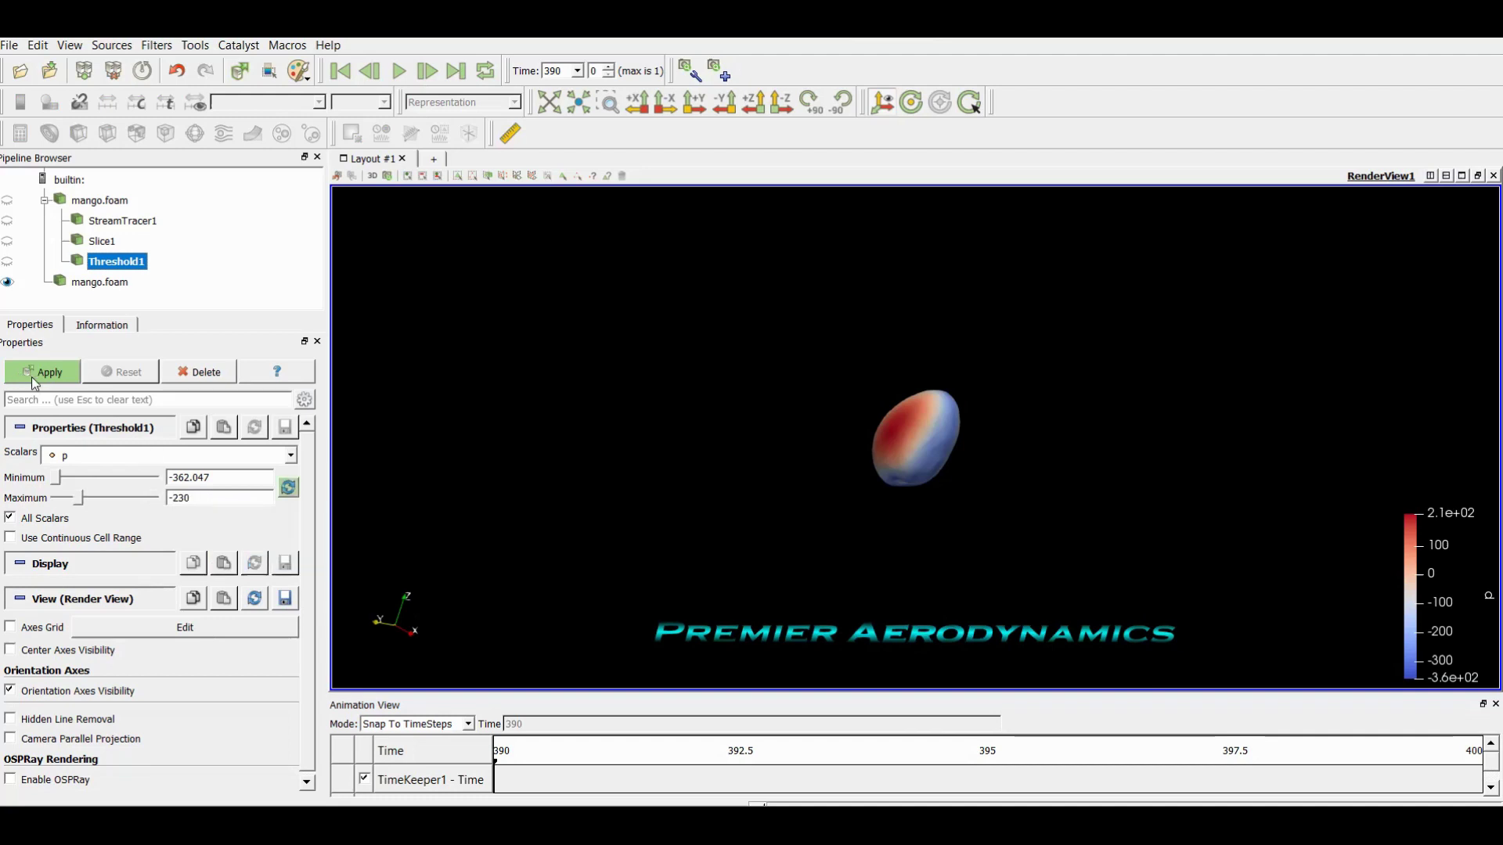
Apply the -230 threshold, rotate around the mango, and hide its surface to reveal the blue ring.
left_click(31, 378)
scroll(956, 495, "up", 5)
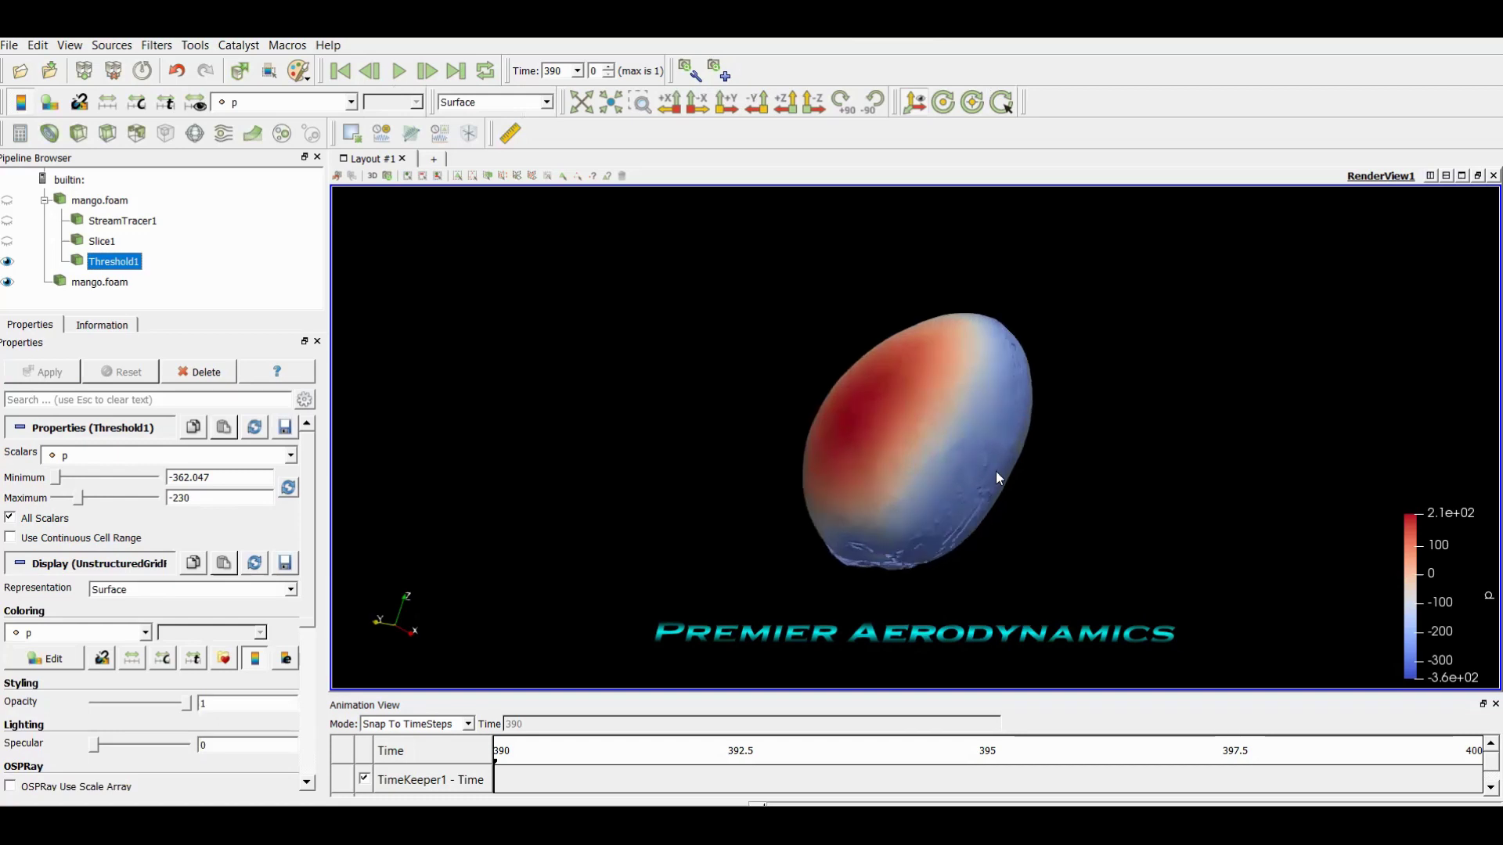
left_click_drag(1026, 470, 939, 521)
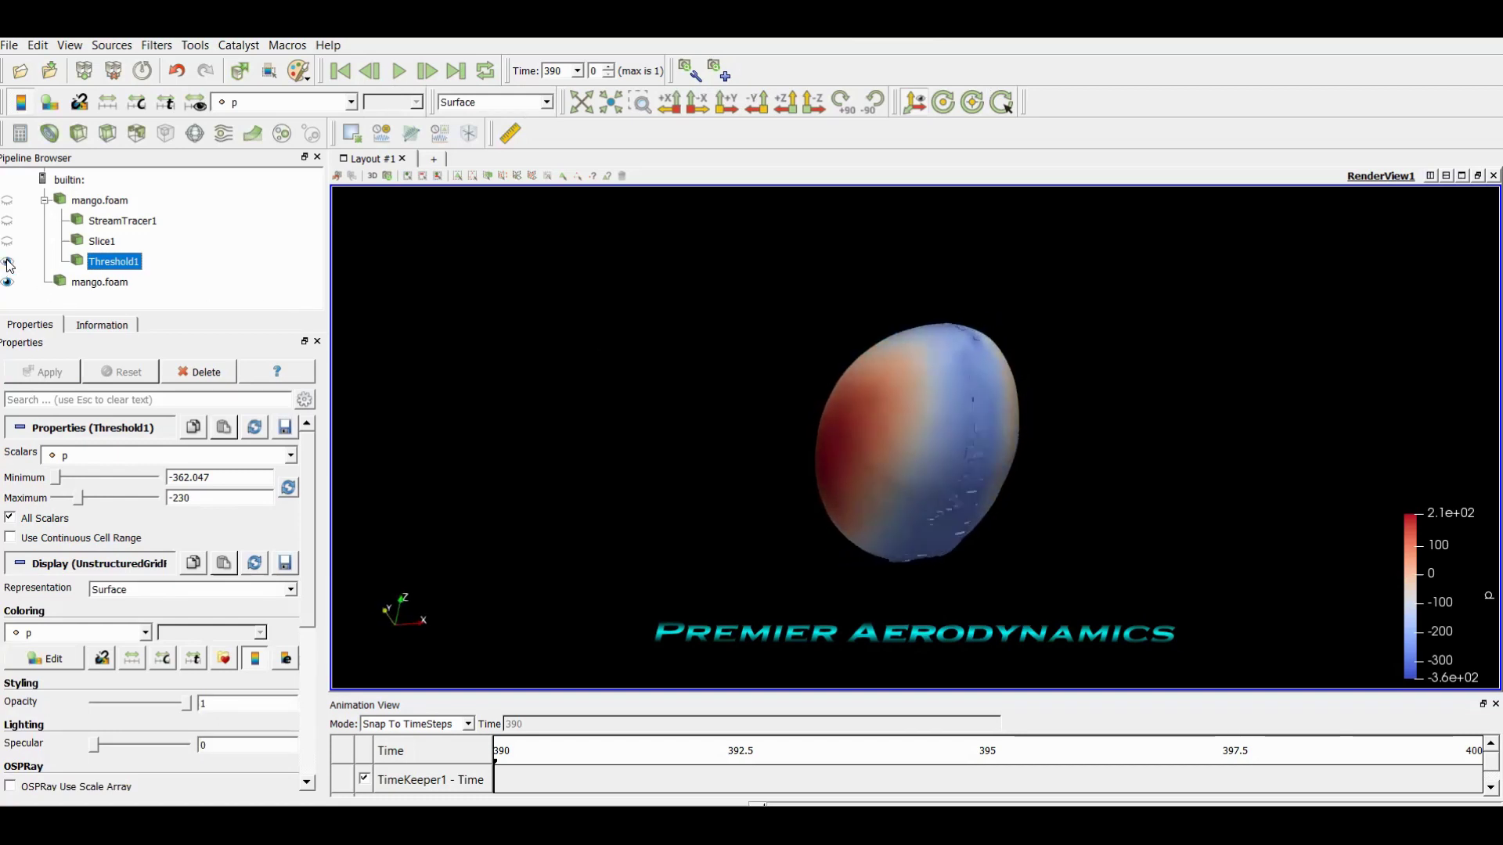
left_click_drag(913, 507, 1175, 515)
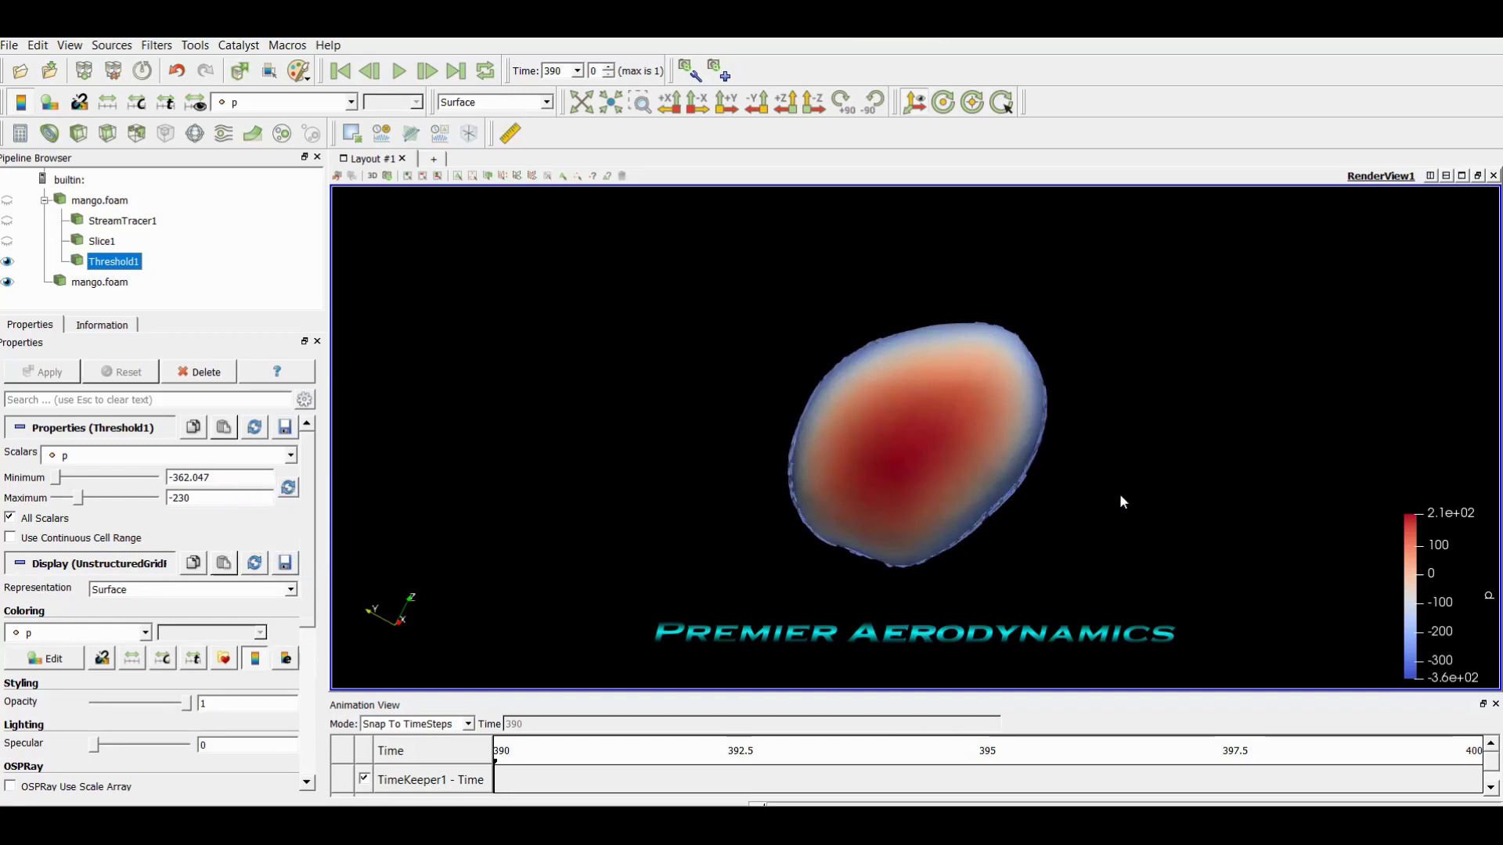
left_click_drag(1120, 496, 978, 469)
left_click(8, 283)
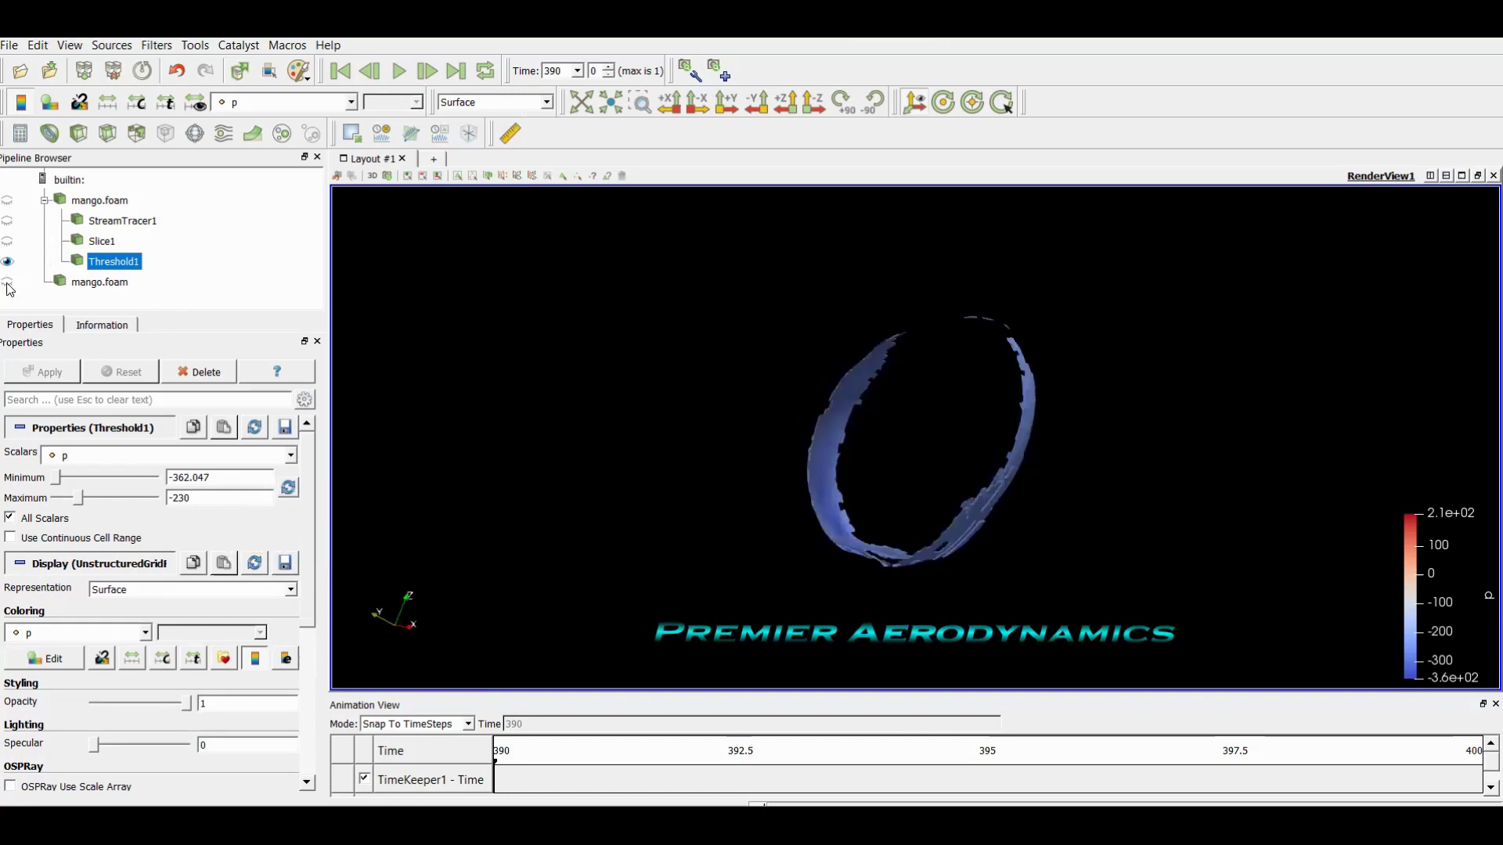
Rotate the ring into view and apply a Threshold maximum of -220.
left_click_drag(861, 411, 772, 328)
scroll(772, 355, "down", 3)
scroll(773, 351, "down", 2)
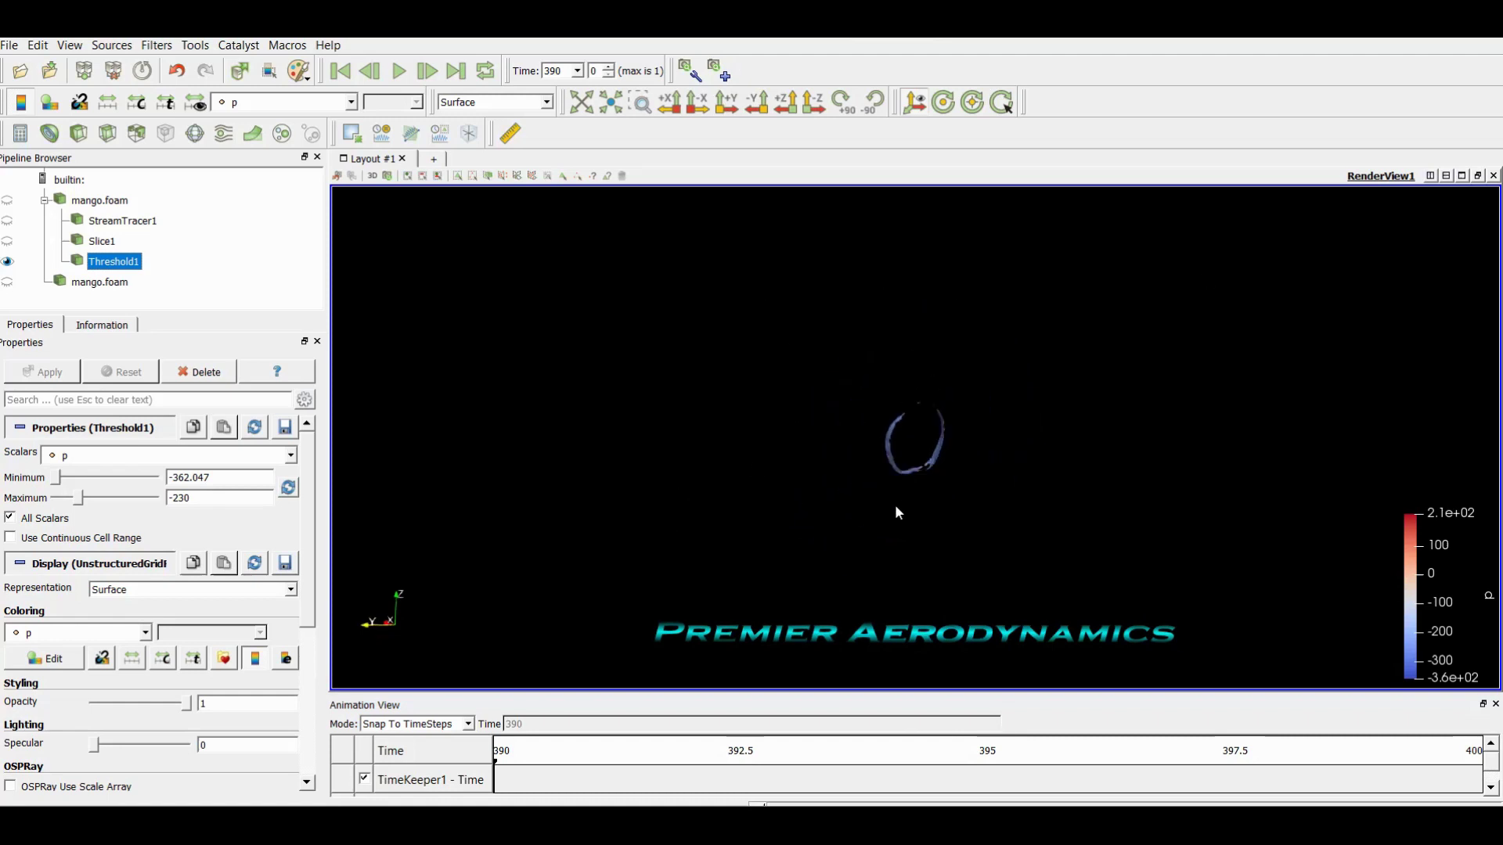
scroll(938, 458, "up", 3)
left_click_drag(938, 458, 767, 462)
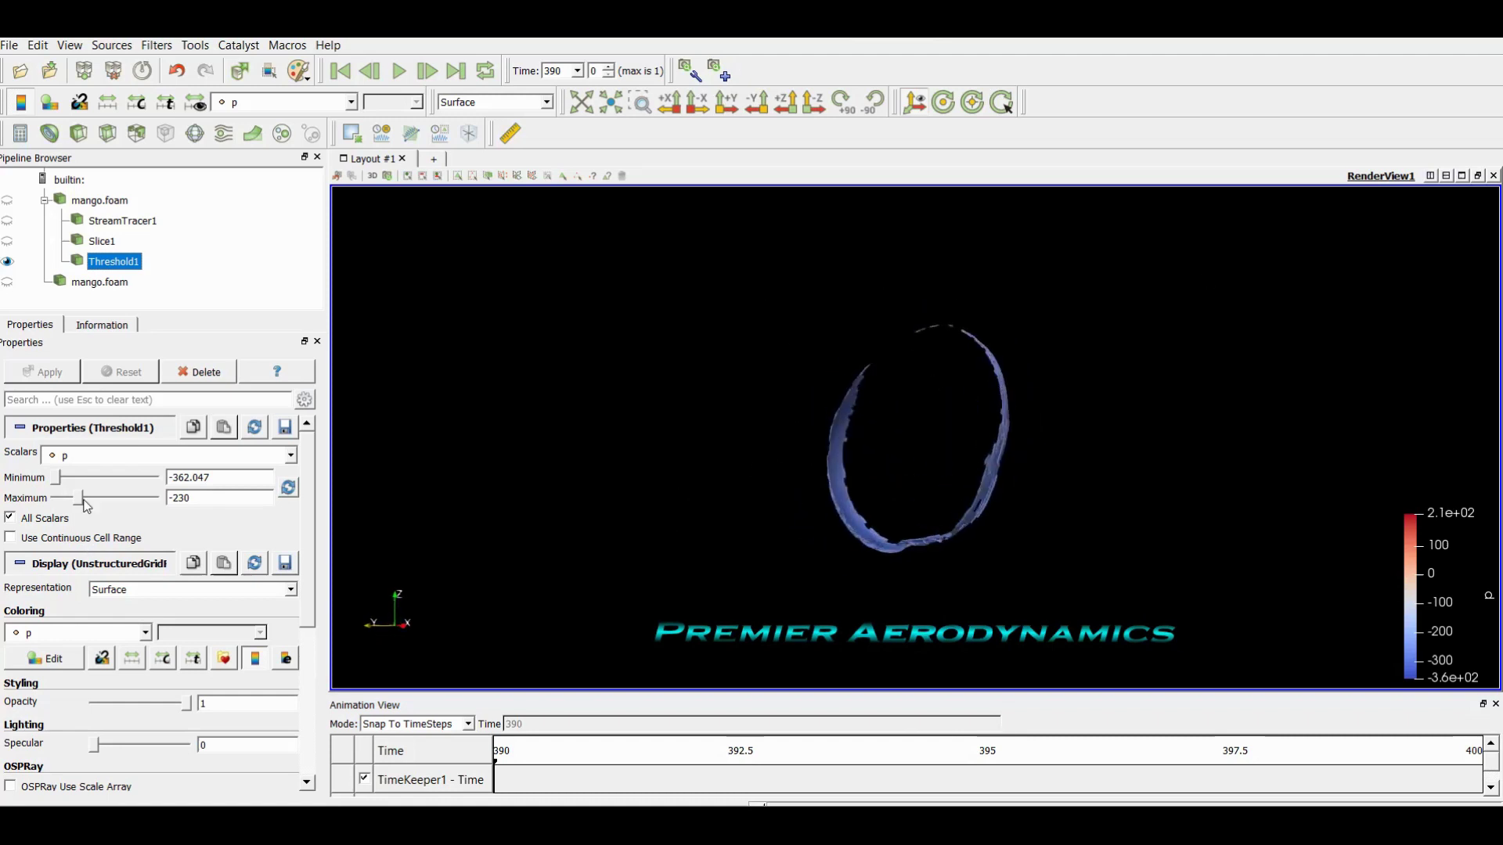
left_click(211, 500)
key("BackSpace")
key("BackSpace")
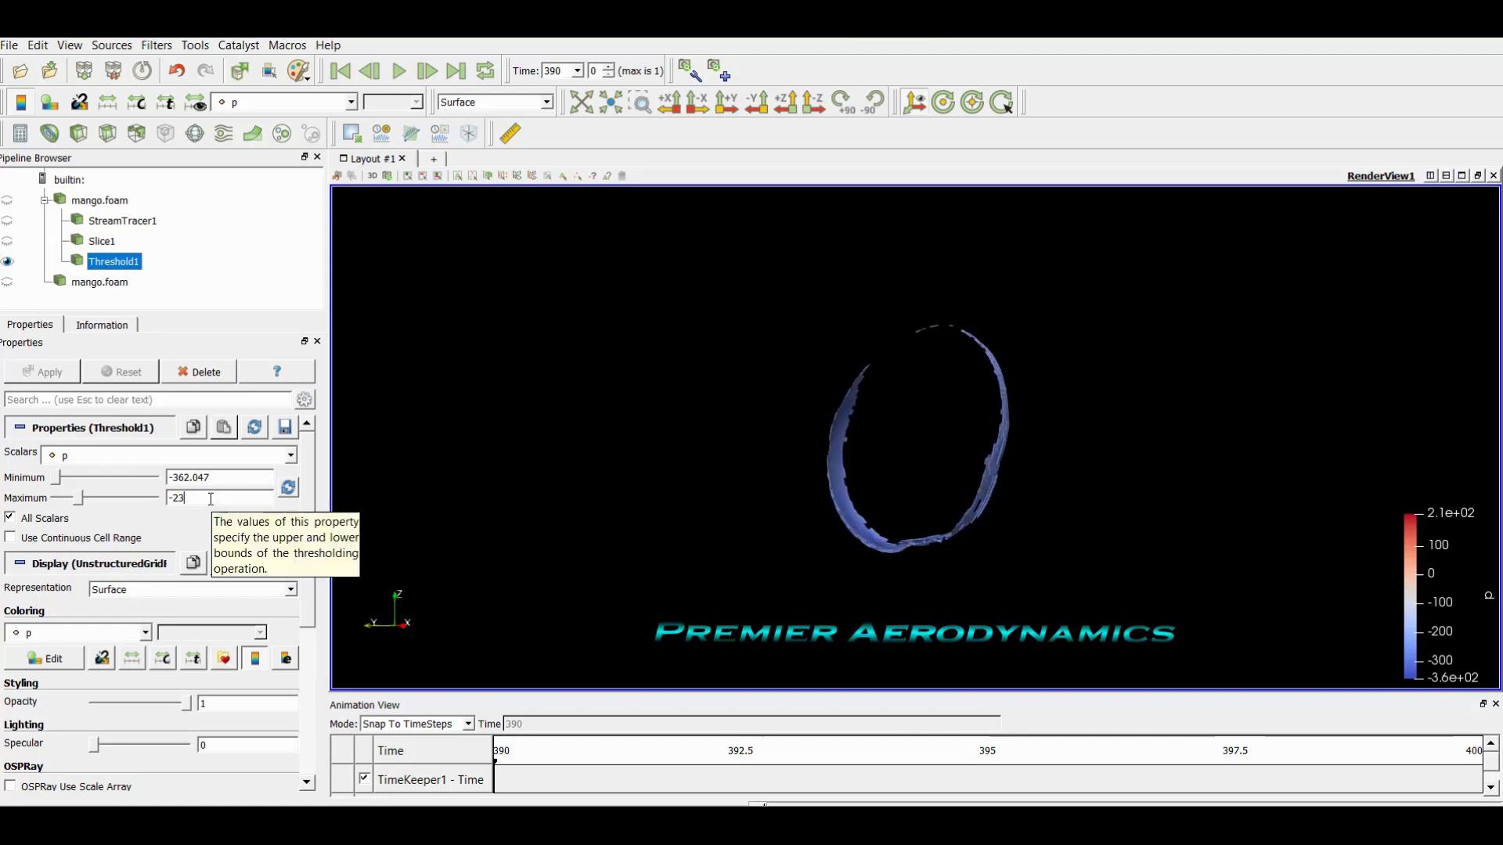
type("20")
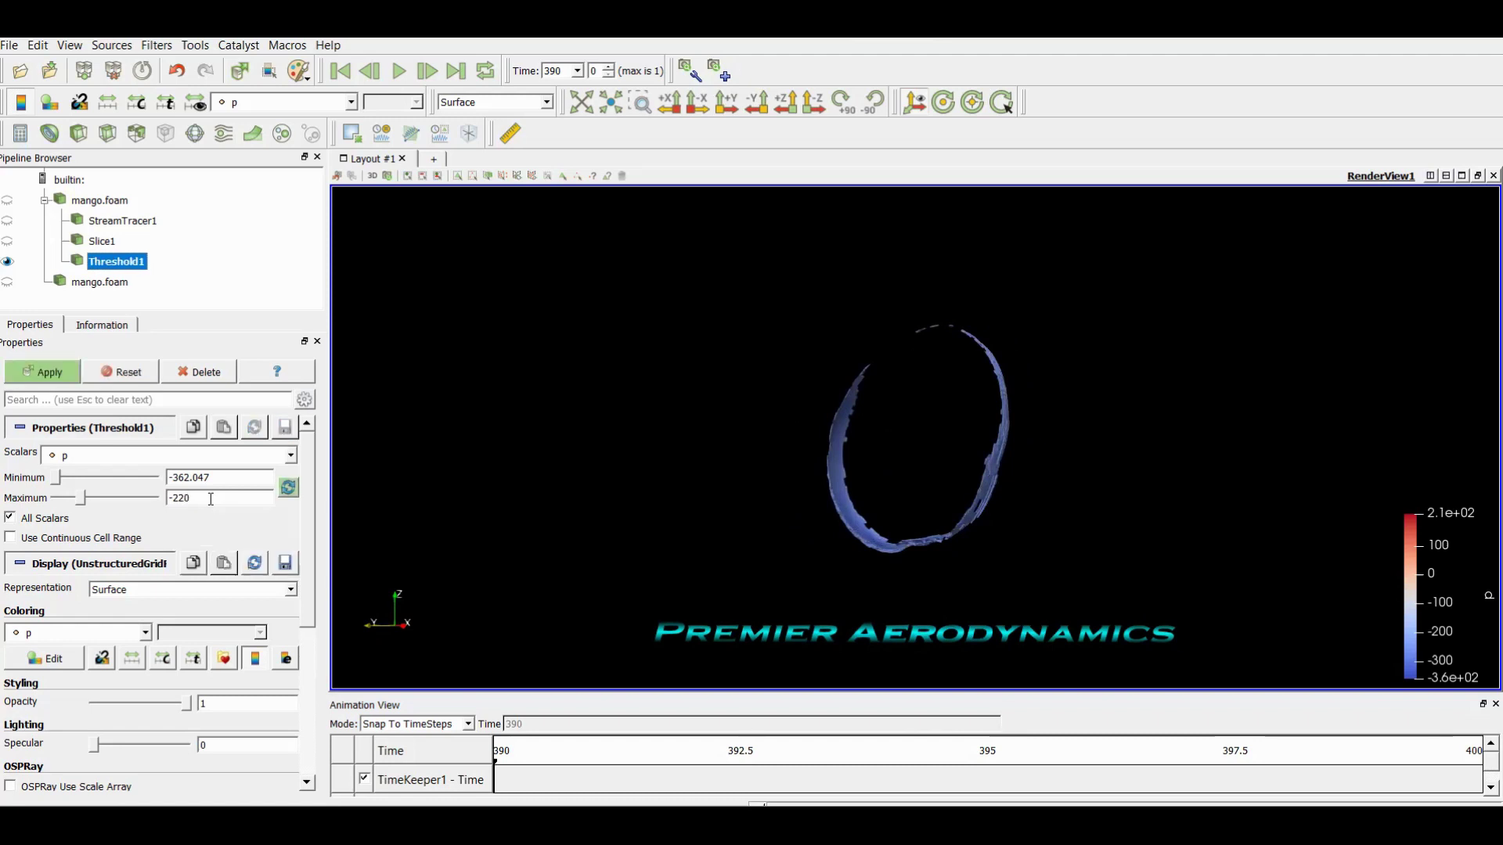
left_click(55, 370)
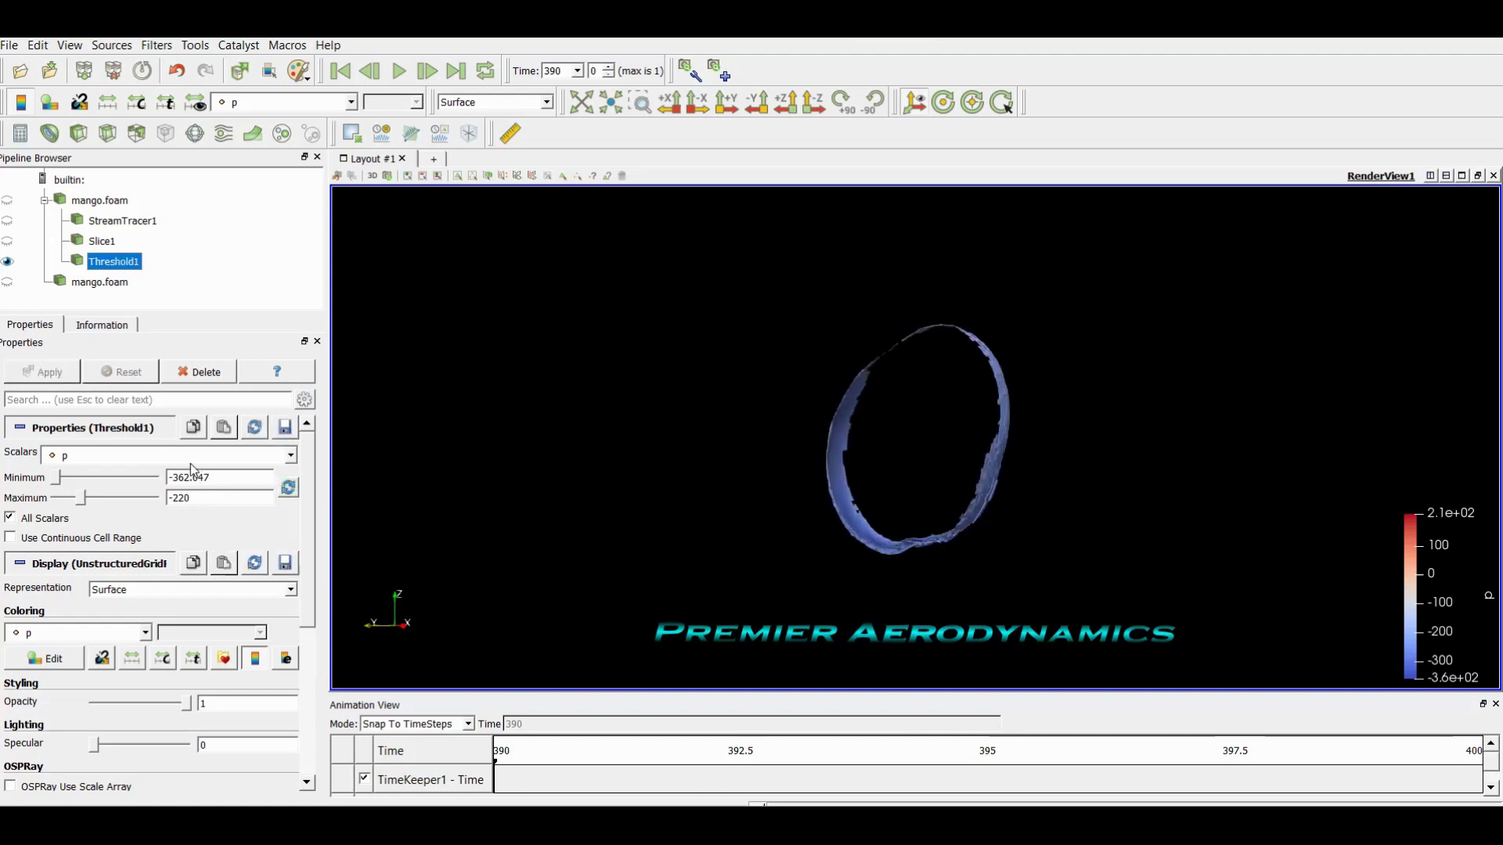
Set the Threshold maximum back to -230 and apply it.
left_click(215, 502)
key("BackSpace")
key("BackSpace")
type("30")
left_click(67, 376)
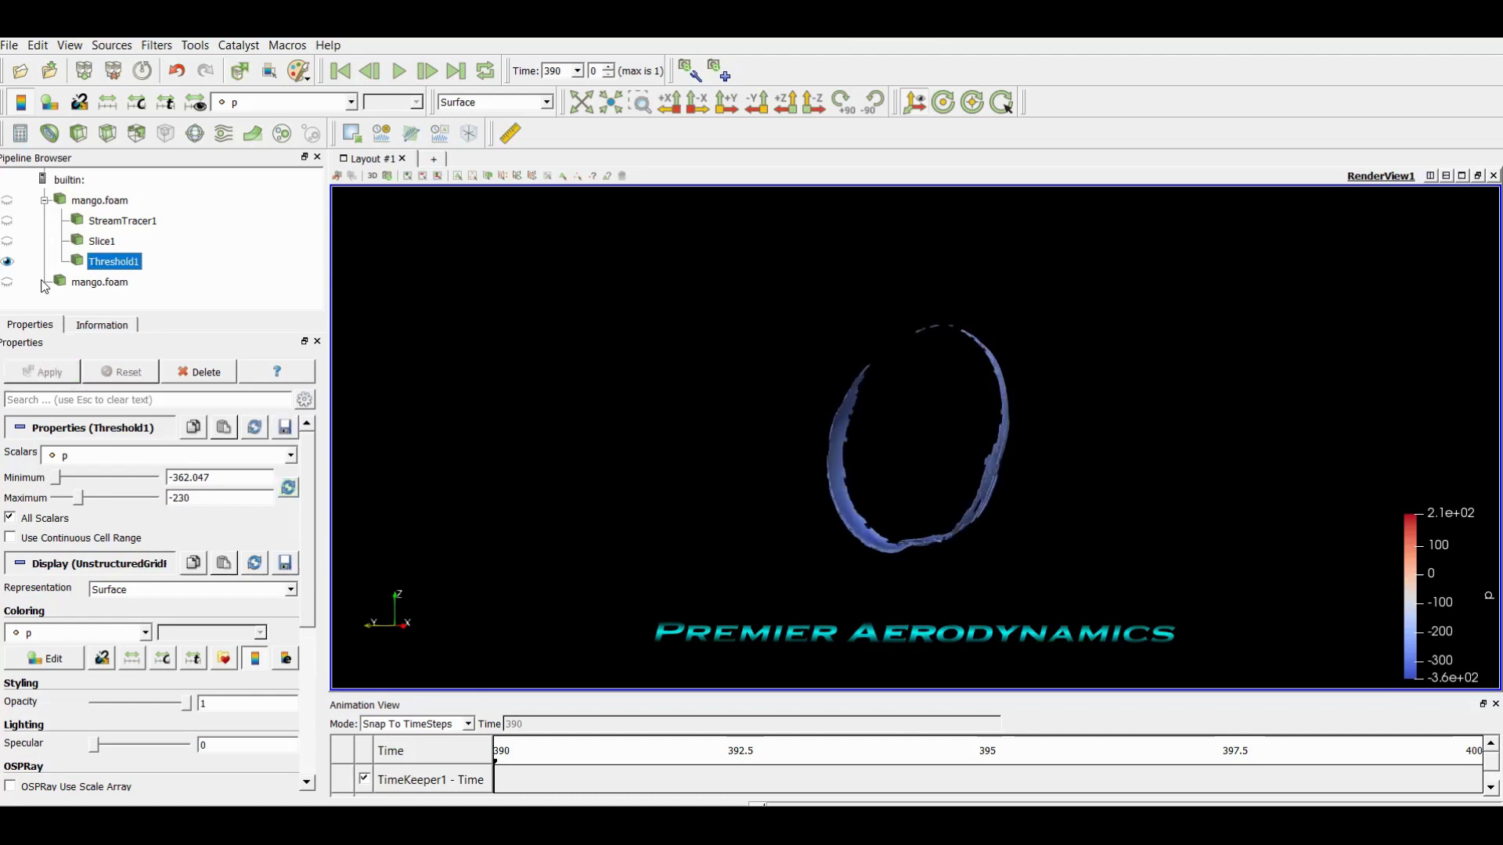
Make the pressure-coloured mango surface visible again alongside the Threshold1 ring.
left_click(8, 282)
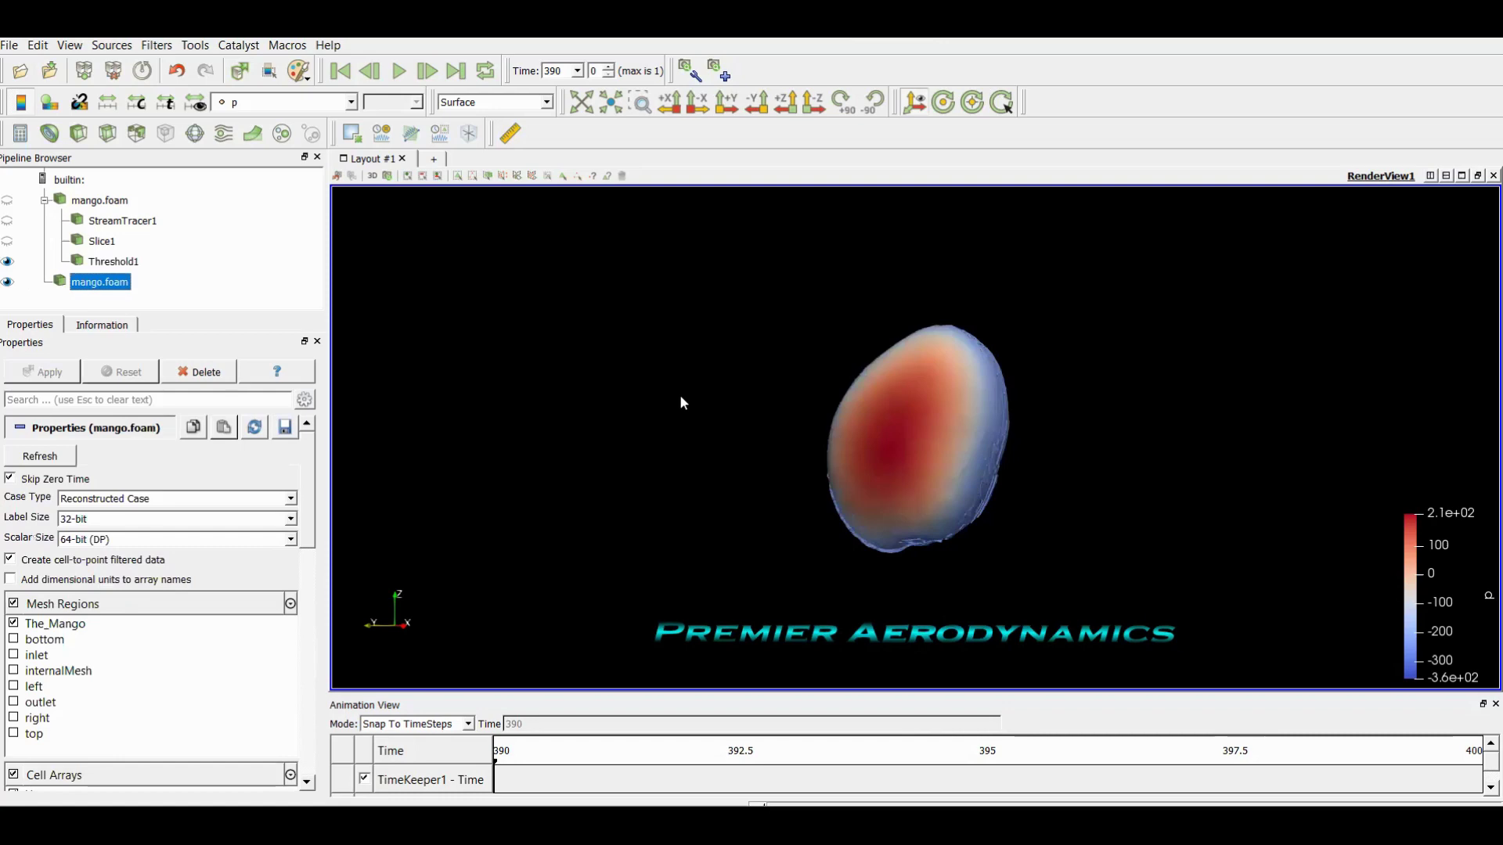